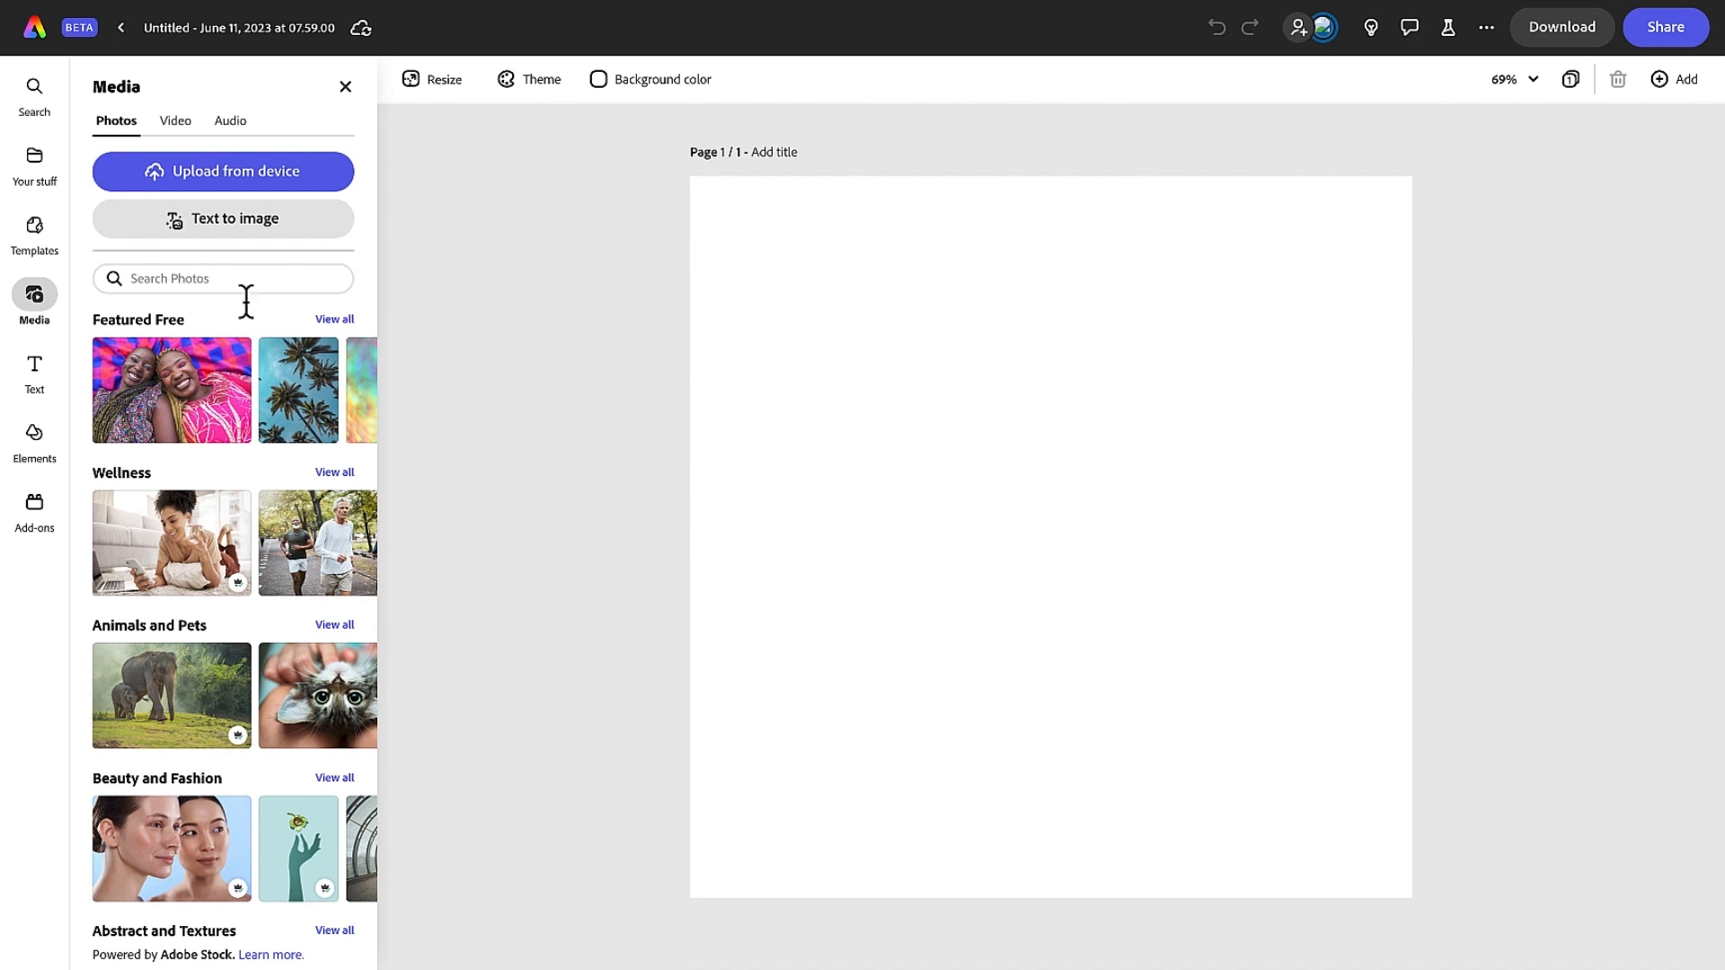
Start a square (1:1) Text to image placeholder and enlarge it to fill the whole page
left_click(215, 235)
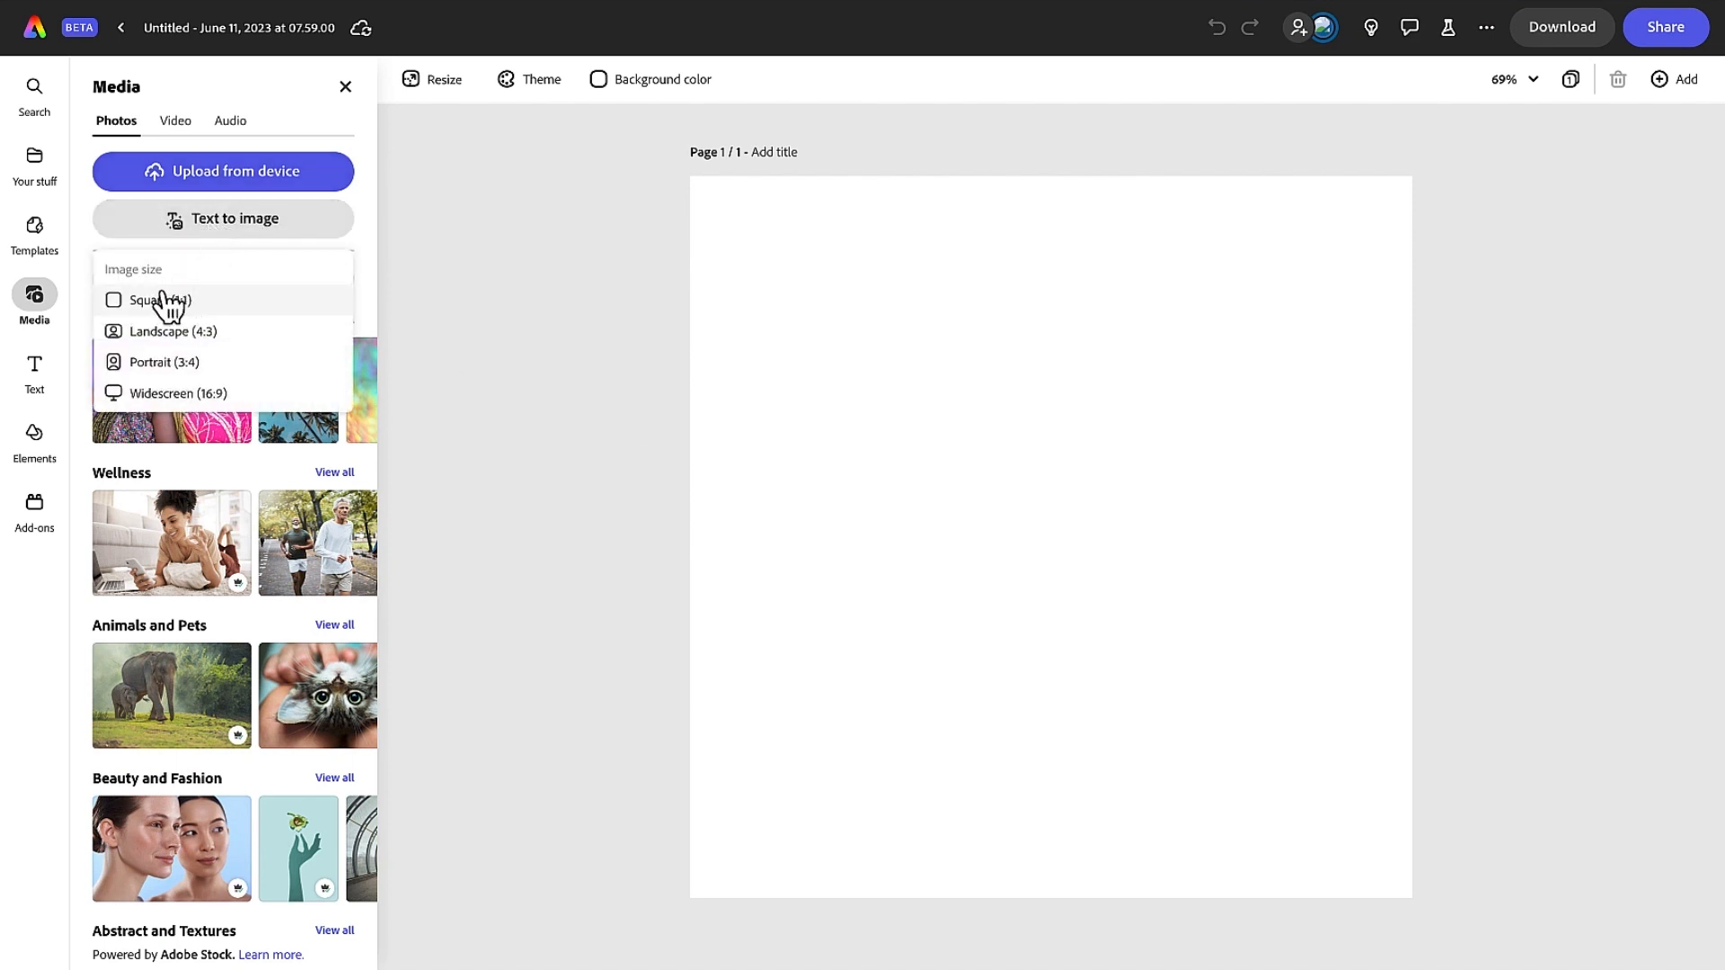
left_click(203, 305)
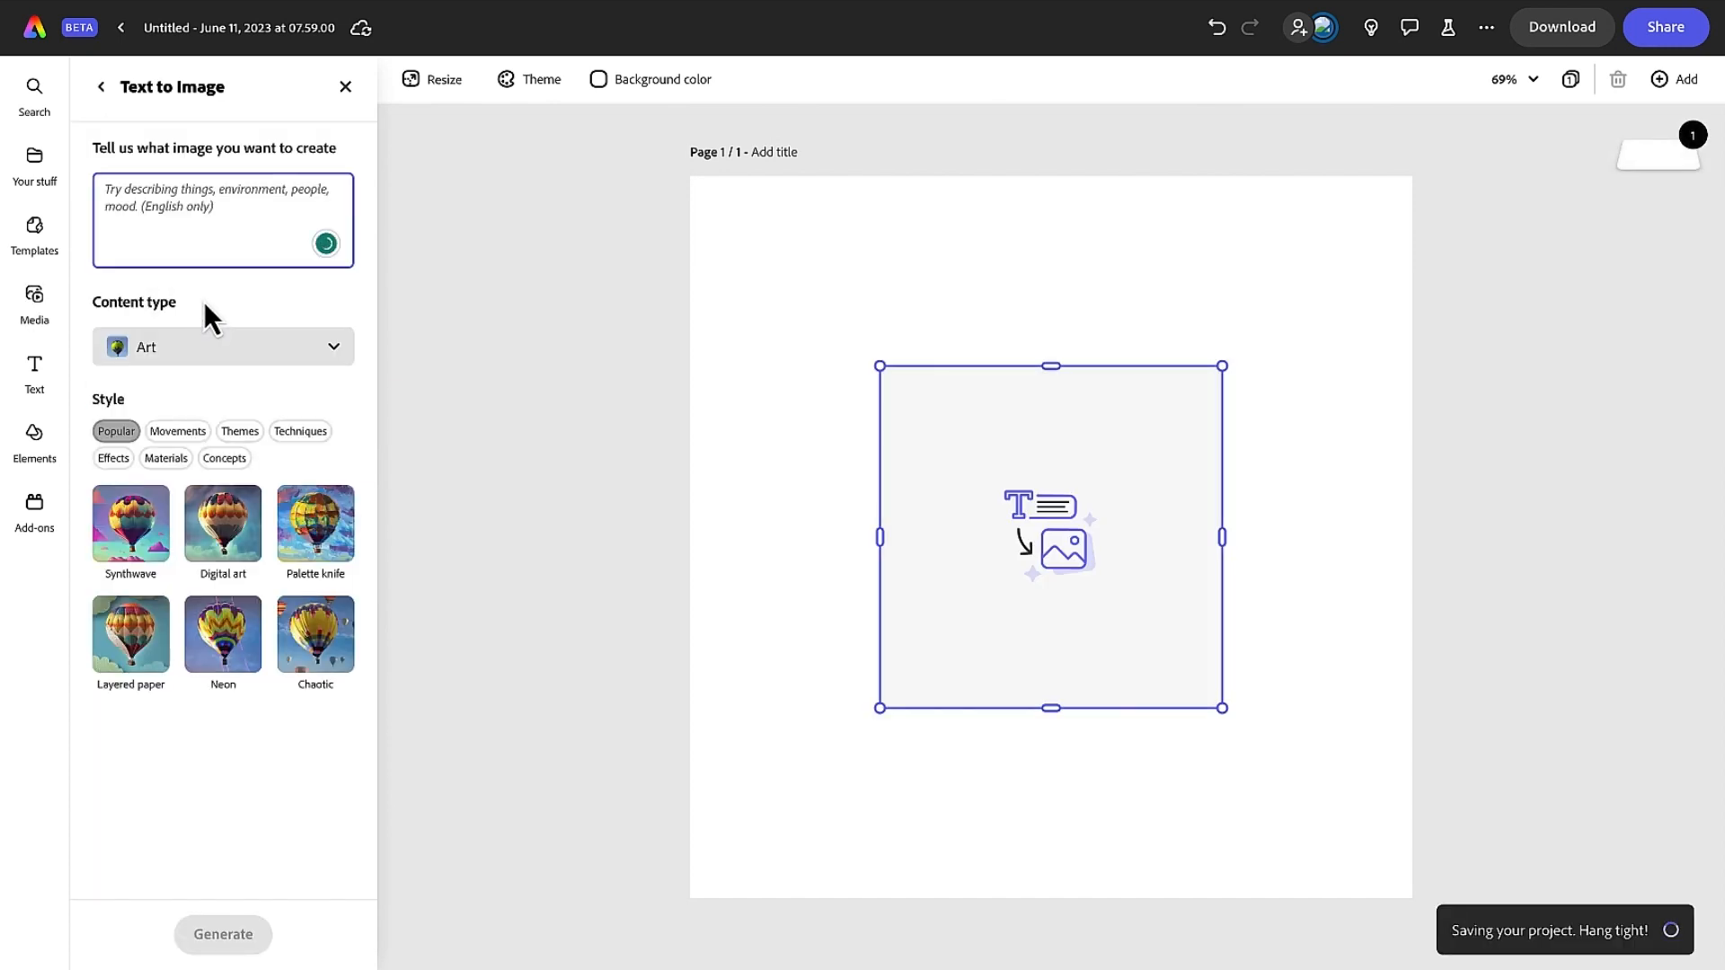
left_click_drag(880, 365, 690, 176)
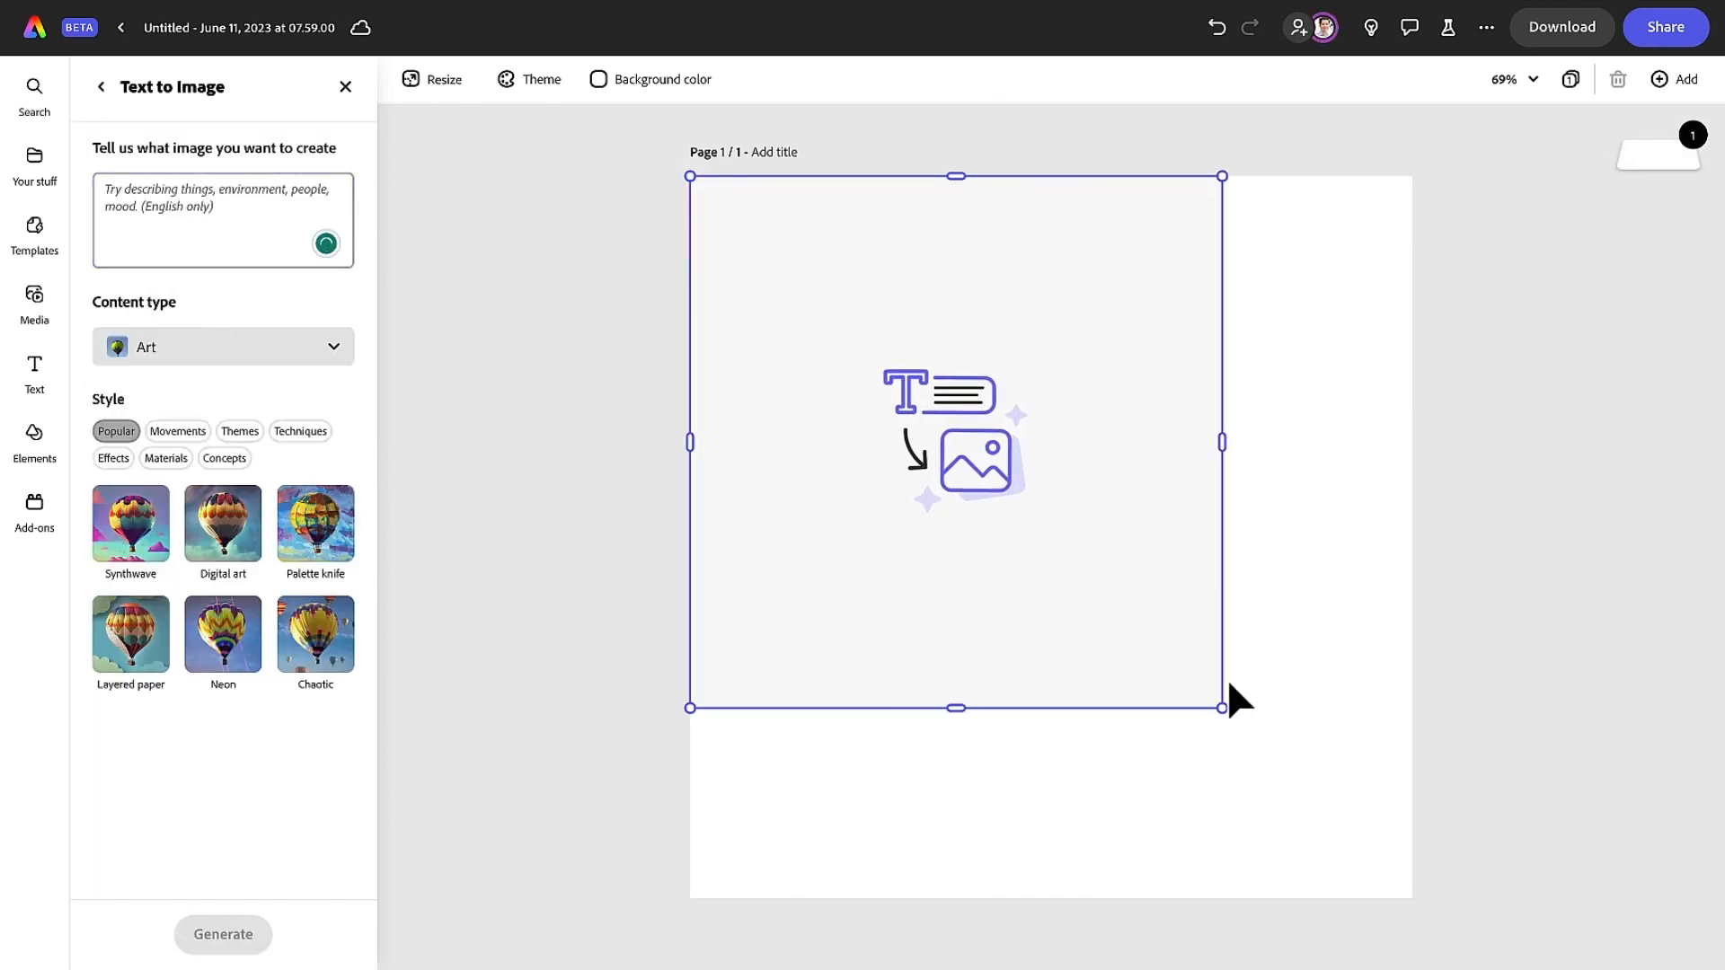
left_click_drag(1223, 709, 1412, 899)
Generate an image from the prompt "A smokey cloudy ethereal background with a large colorful brain in the center"
left_click(220, 200)
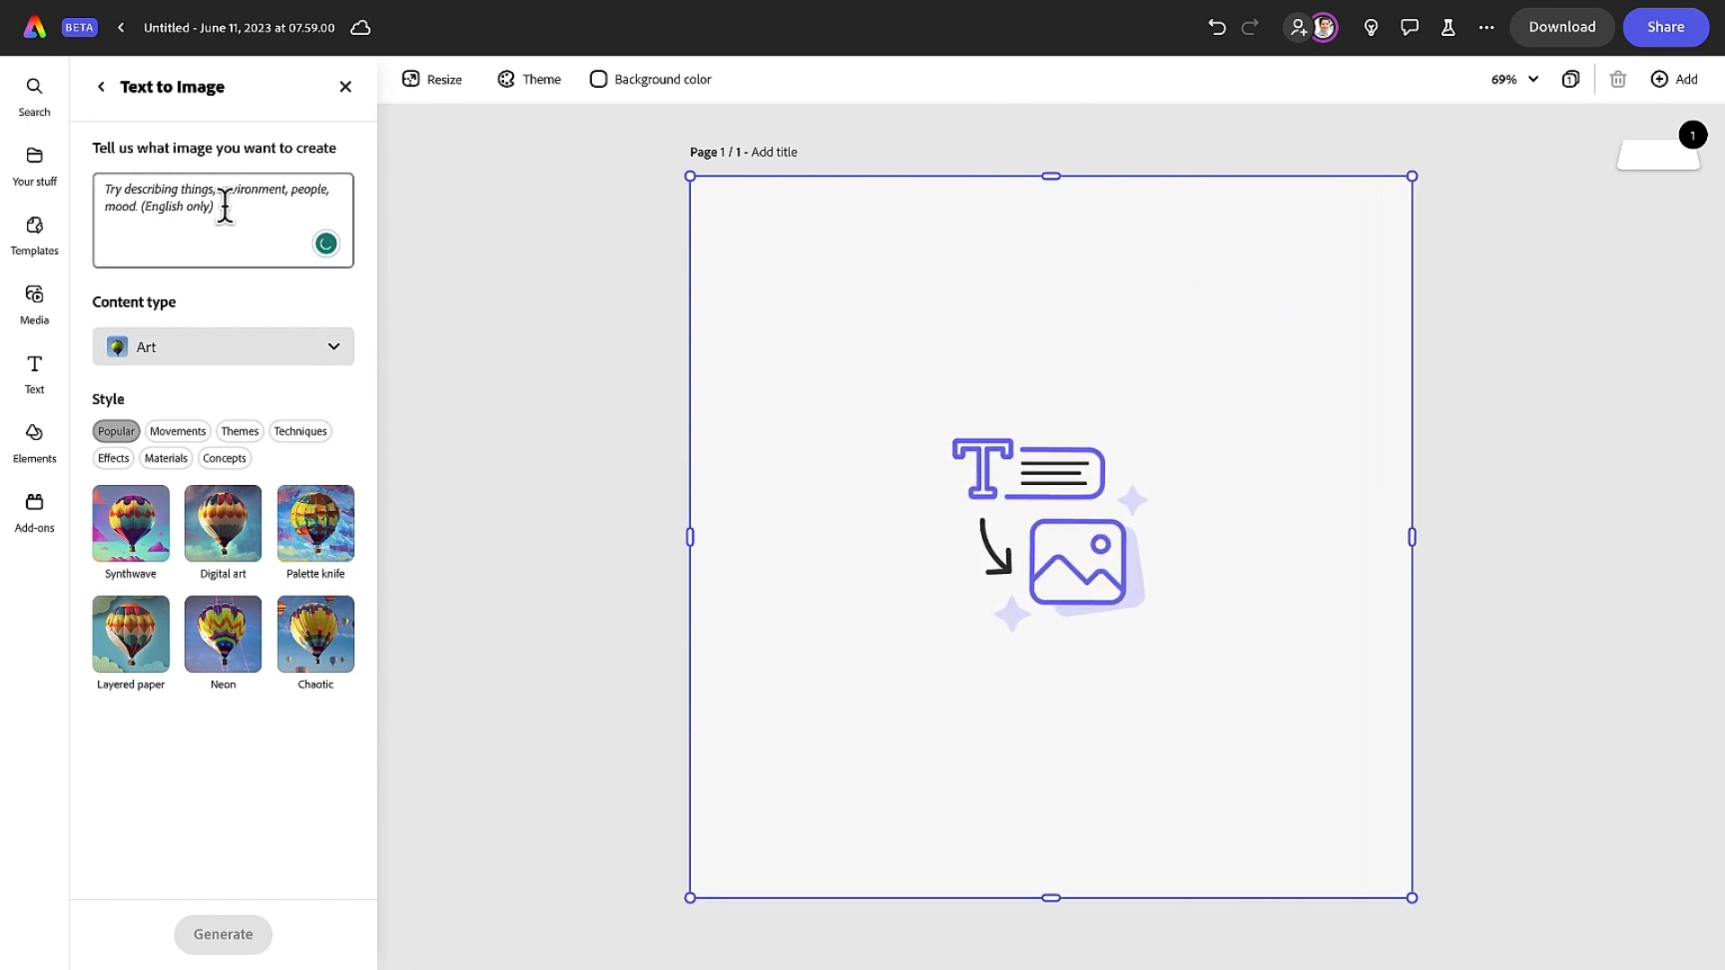
type("A smokey cloudy ethereal background with a large colorful brain in the center")
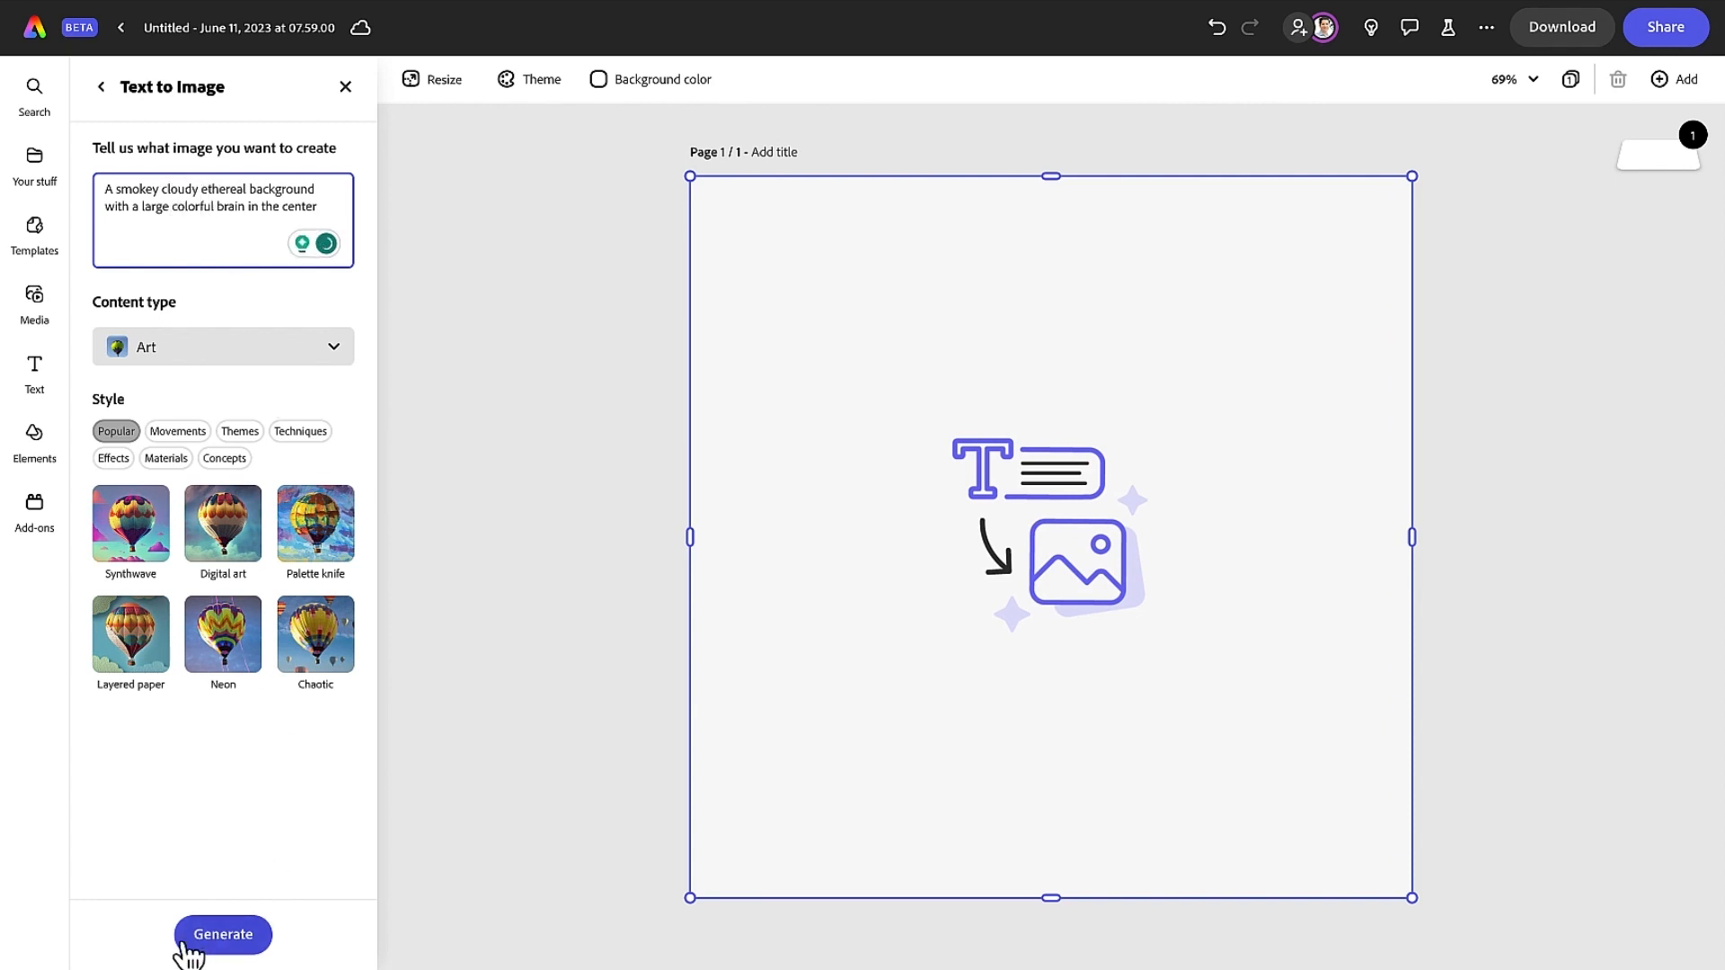
left_click(224, 935)
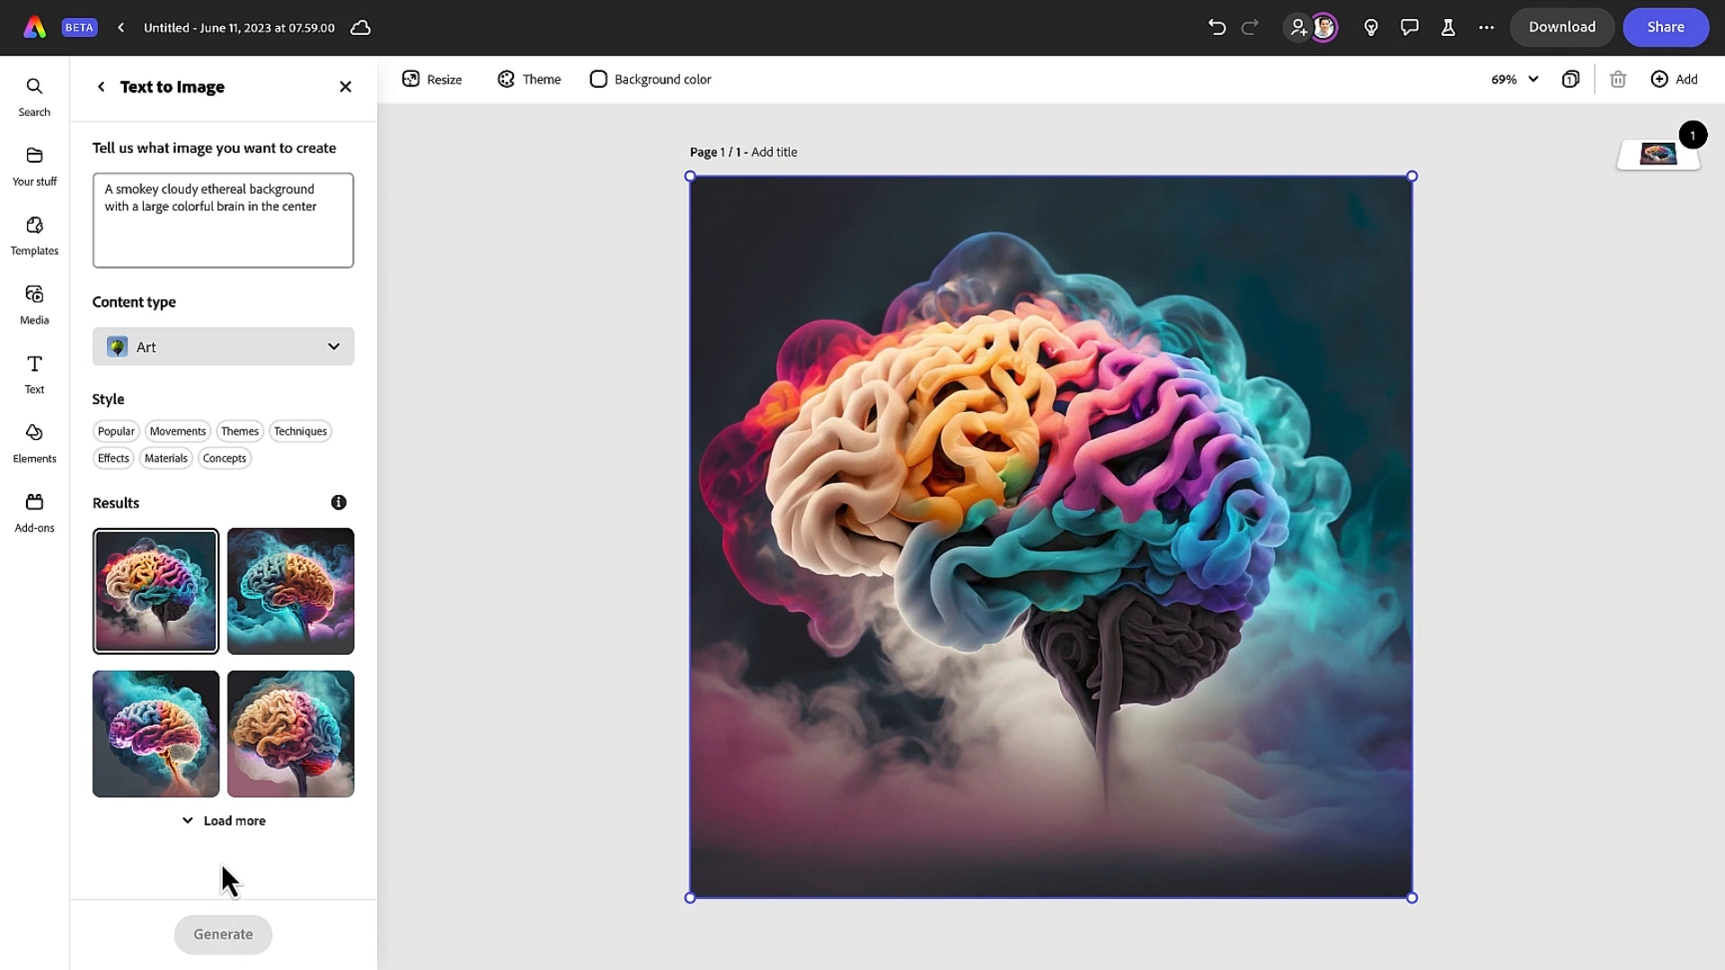
Load more results and preview several of the generated brain images on the page
left_click(215, 822)
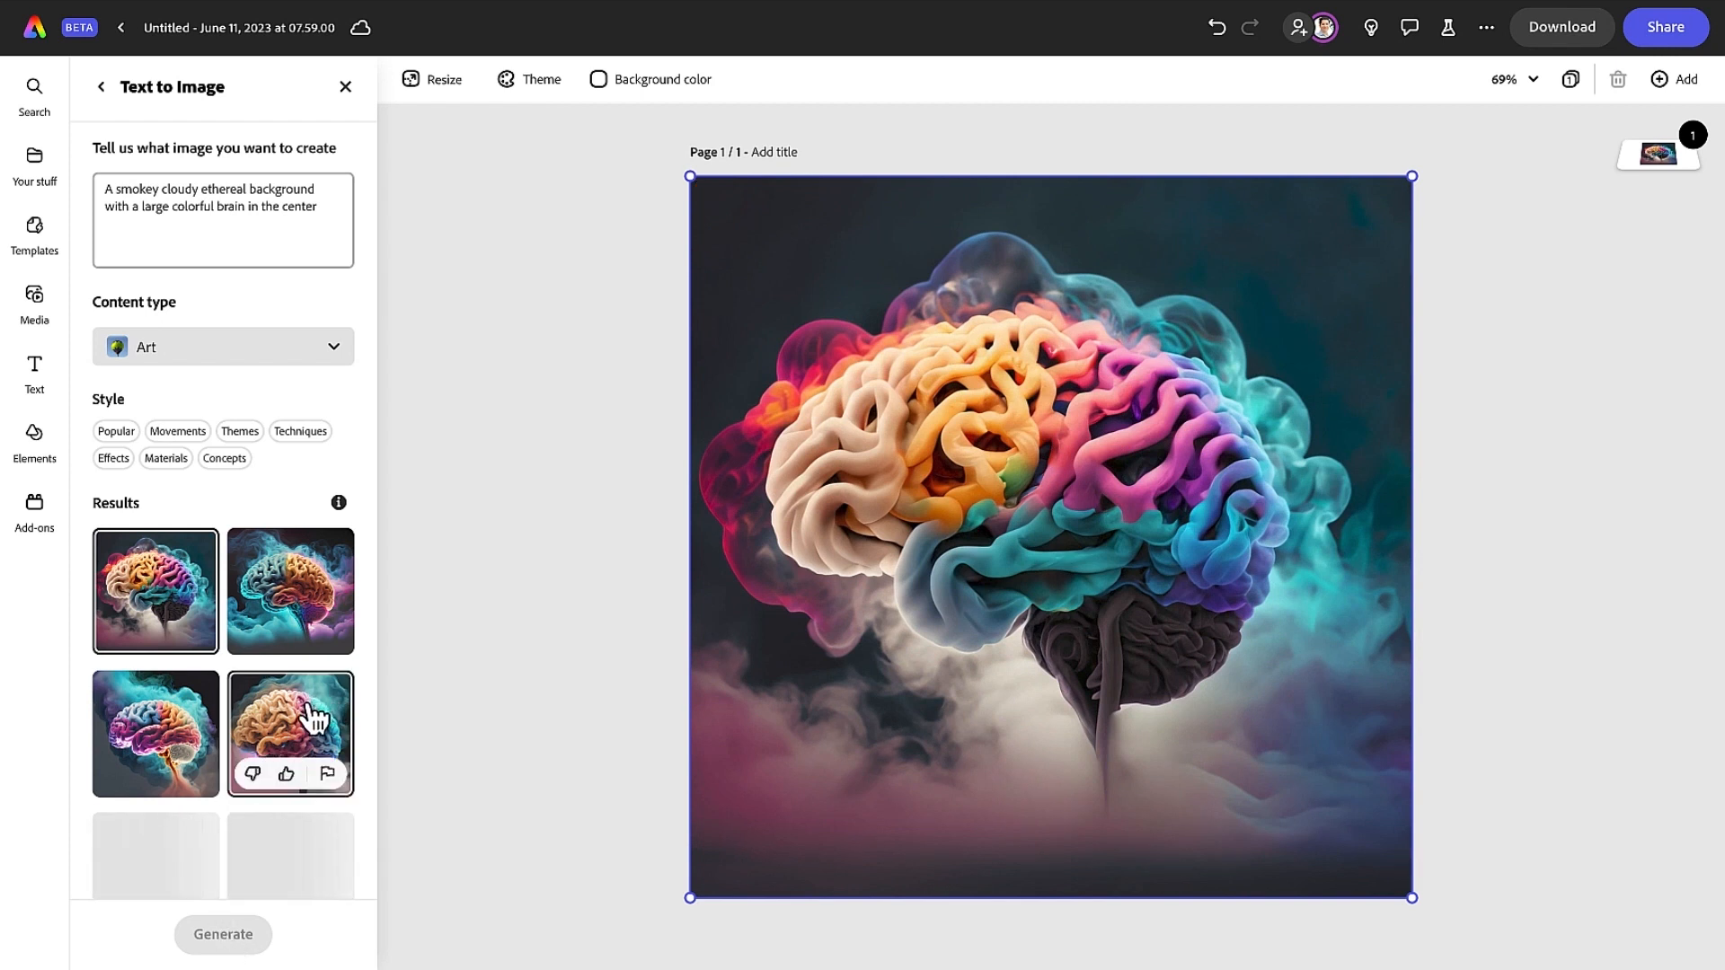
left_click(324, 714)
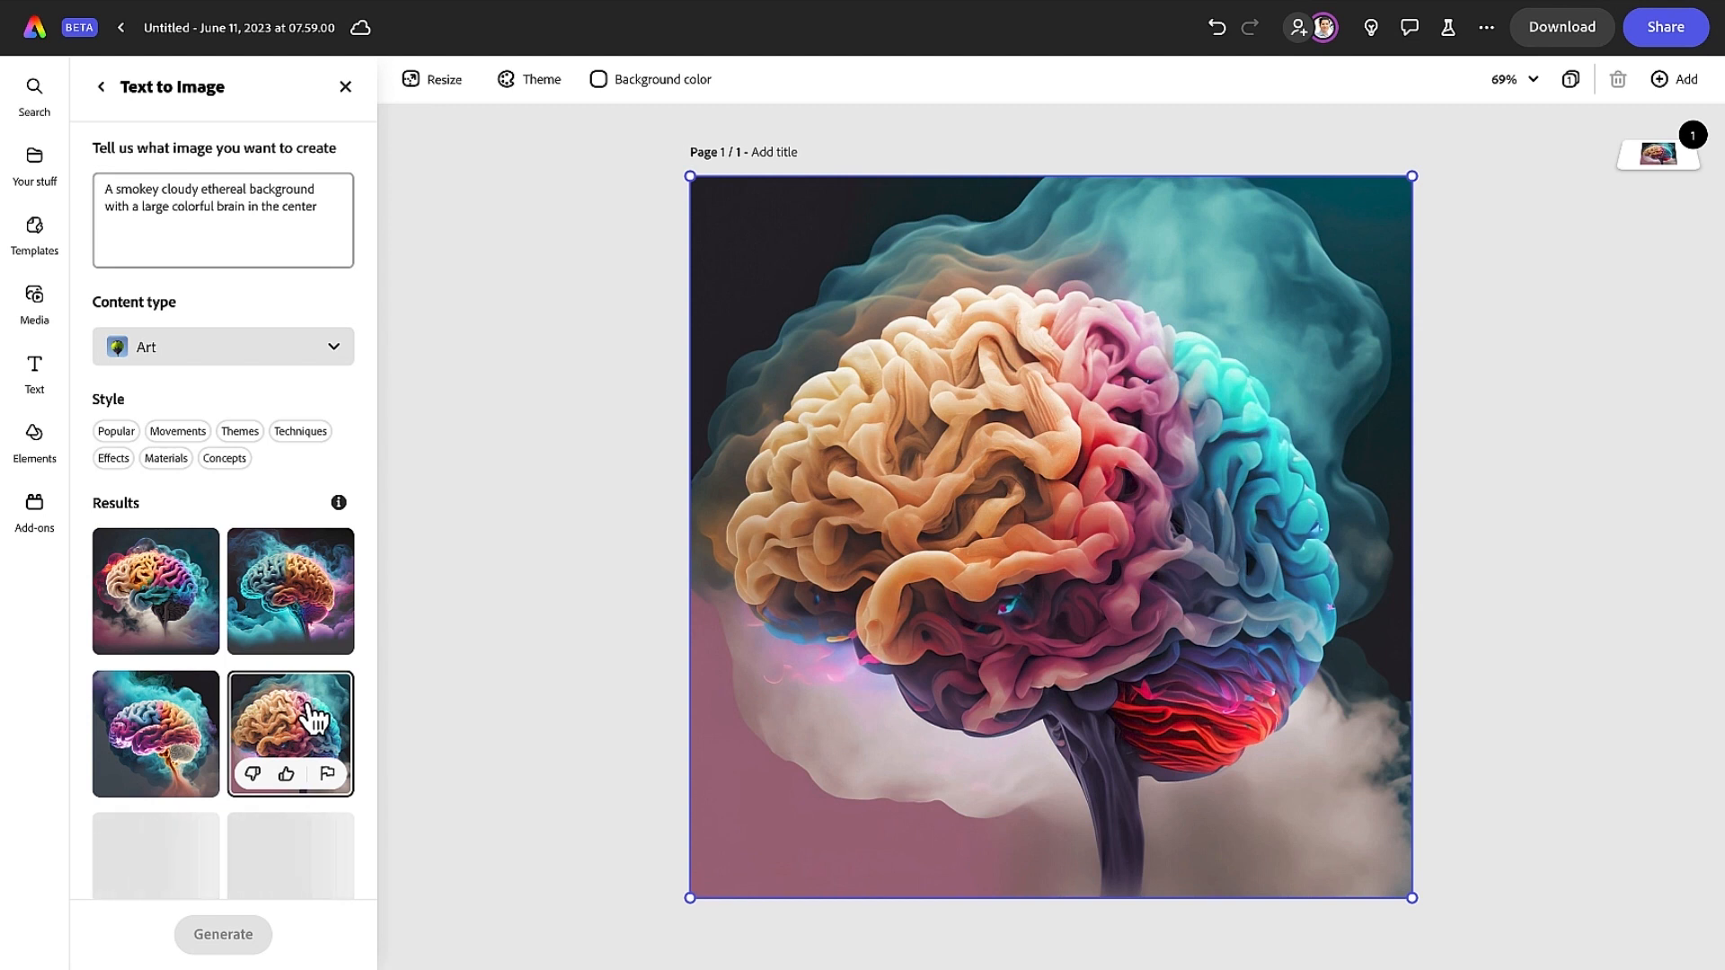
scroll(315, 718, "down", 3)
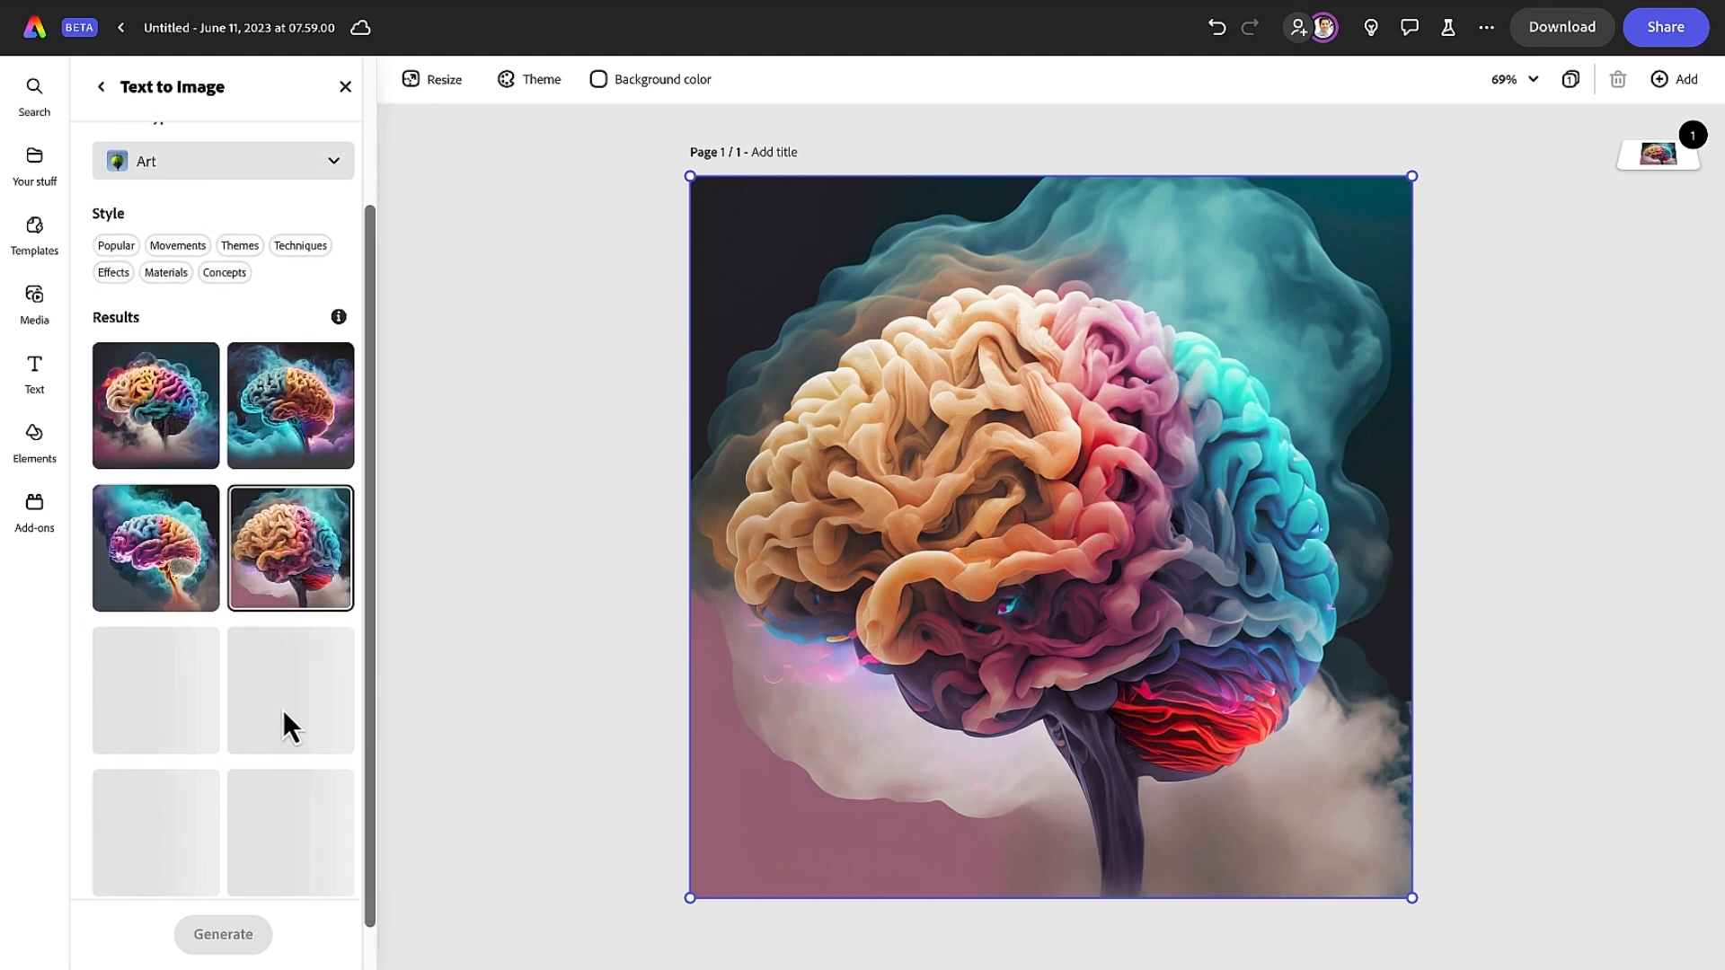
scroll(156, 705, "down", 1)
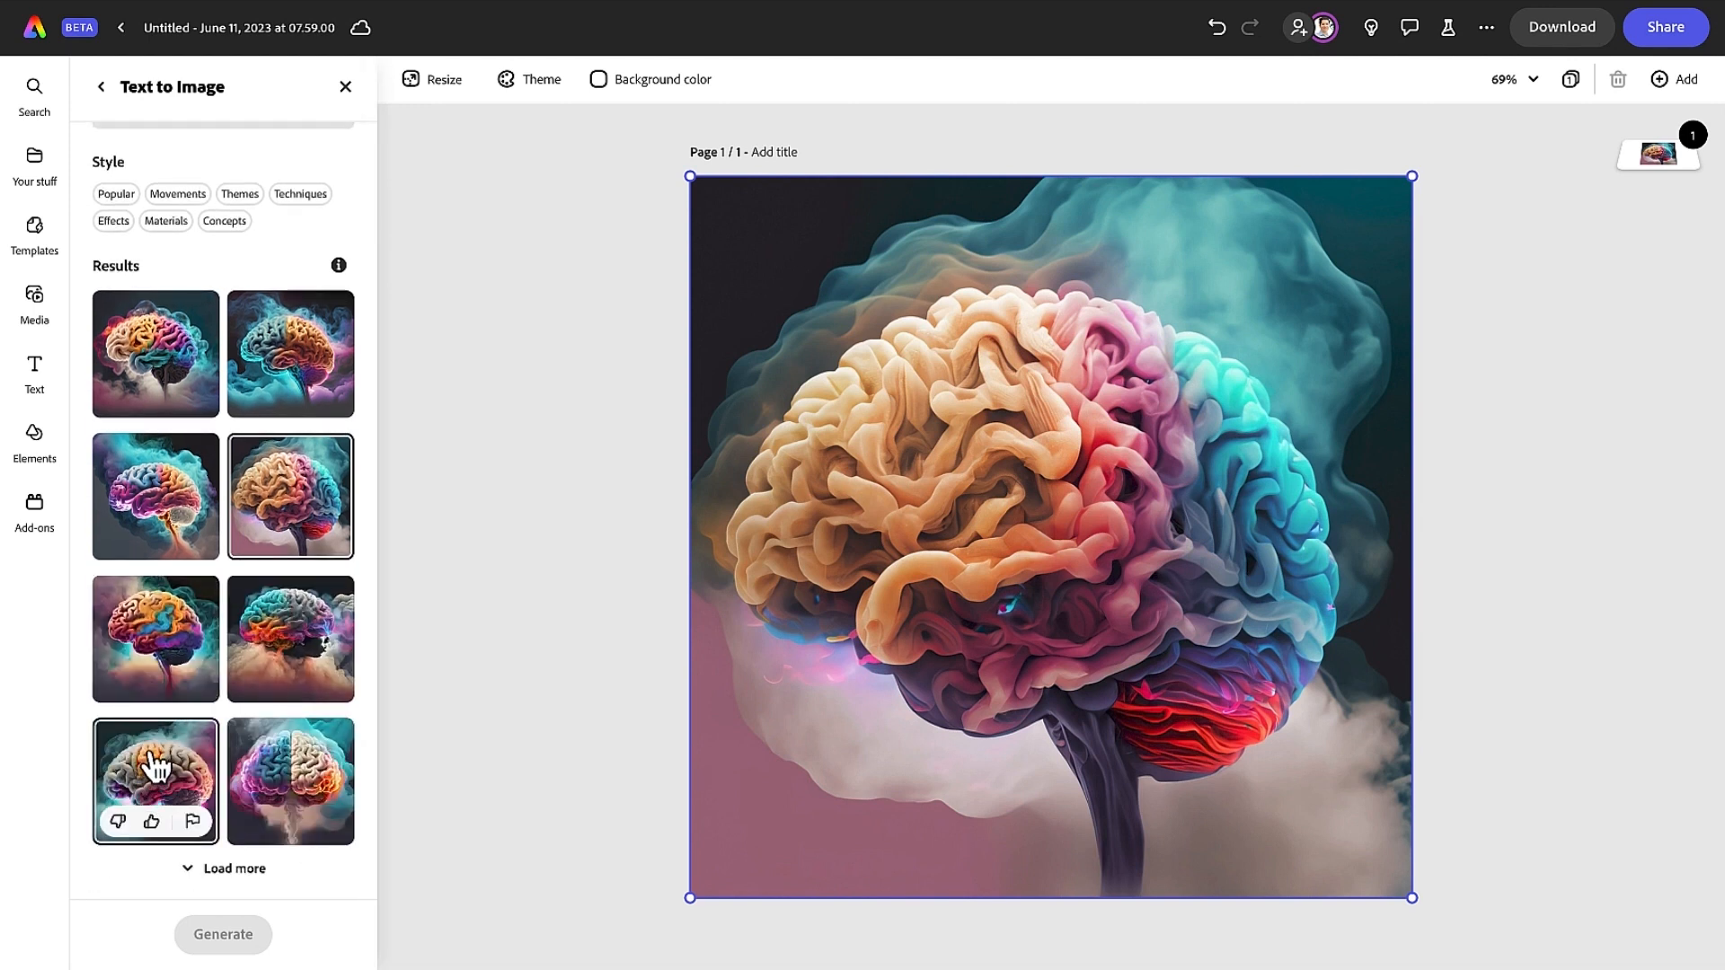
left_click(294, 759)
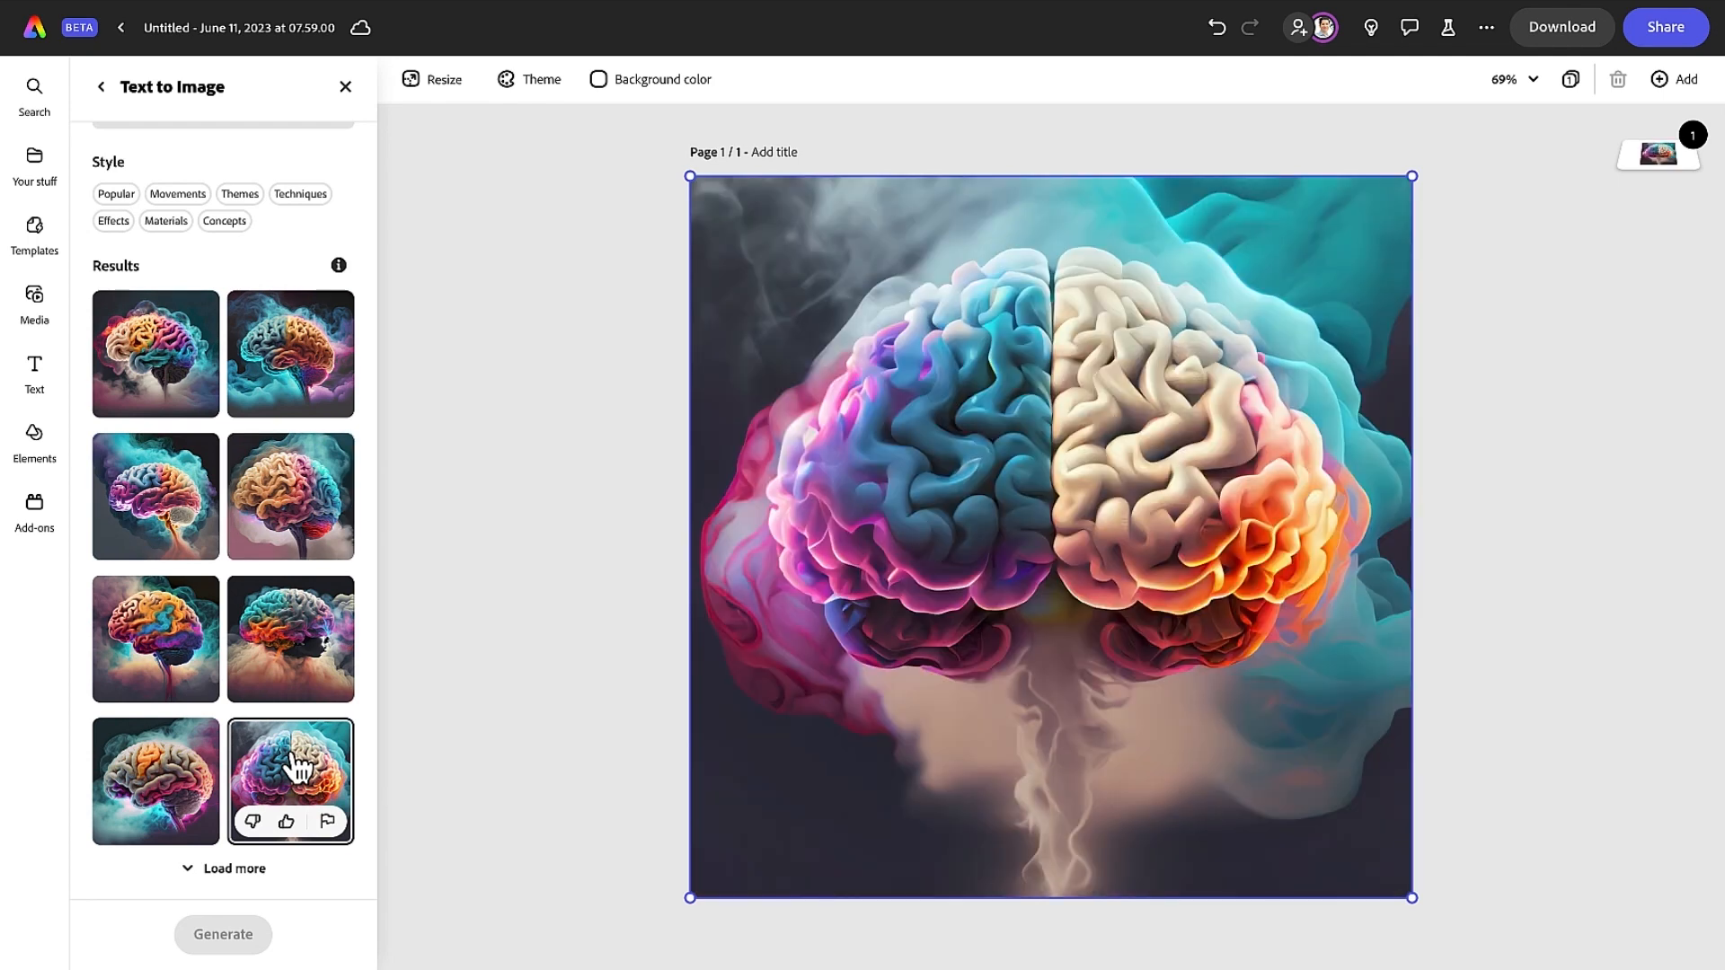
left_click(297, 656)
left_click(313, 528)
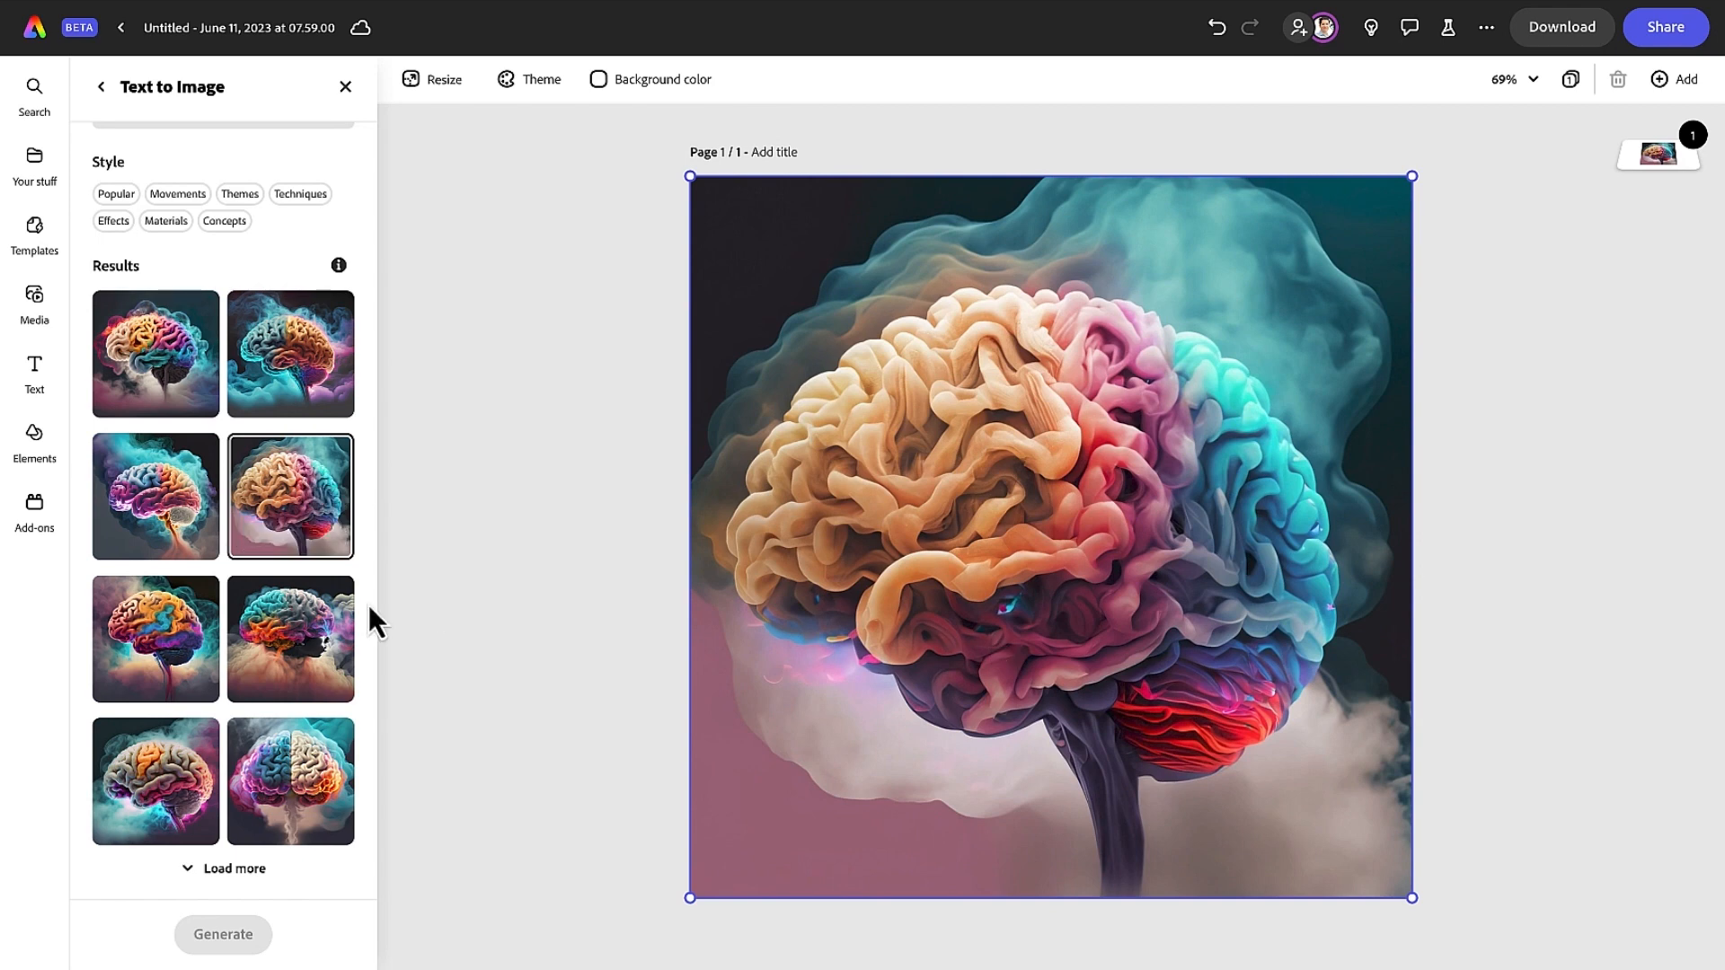
Use the brain result with the grey-teal front and orange back, and download the design as a PNG
left_click(300, 359)
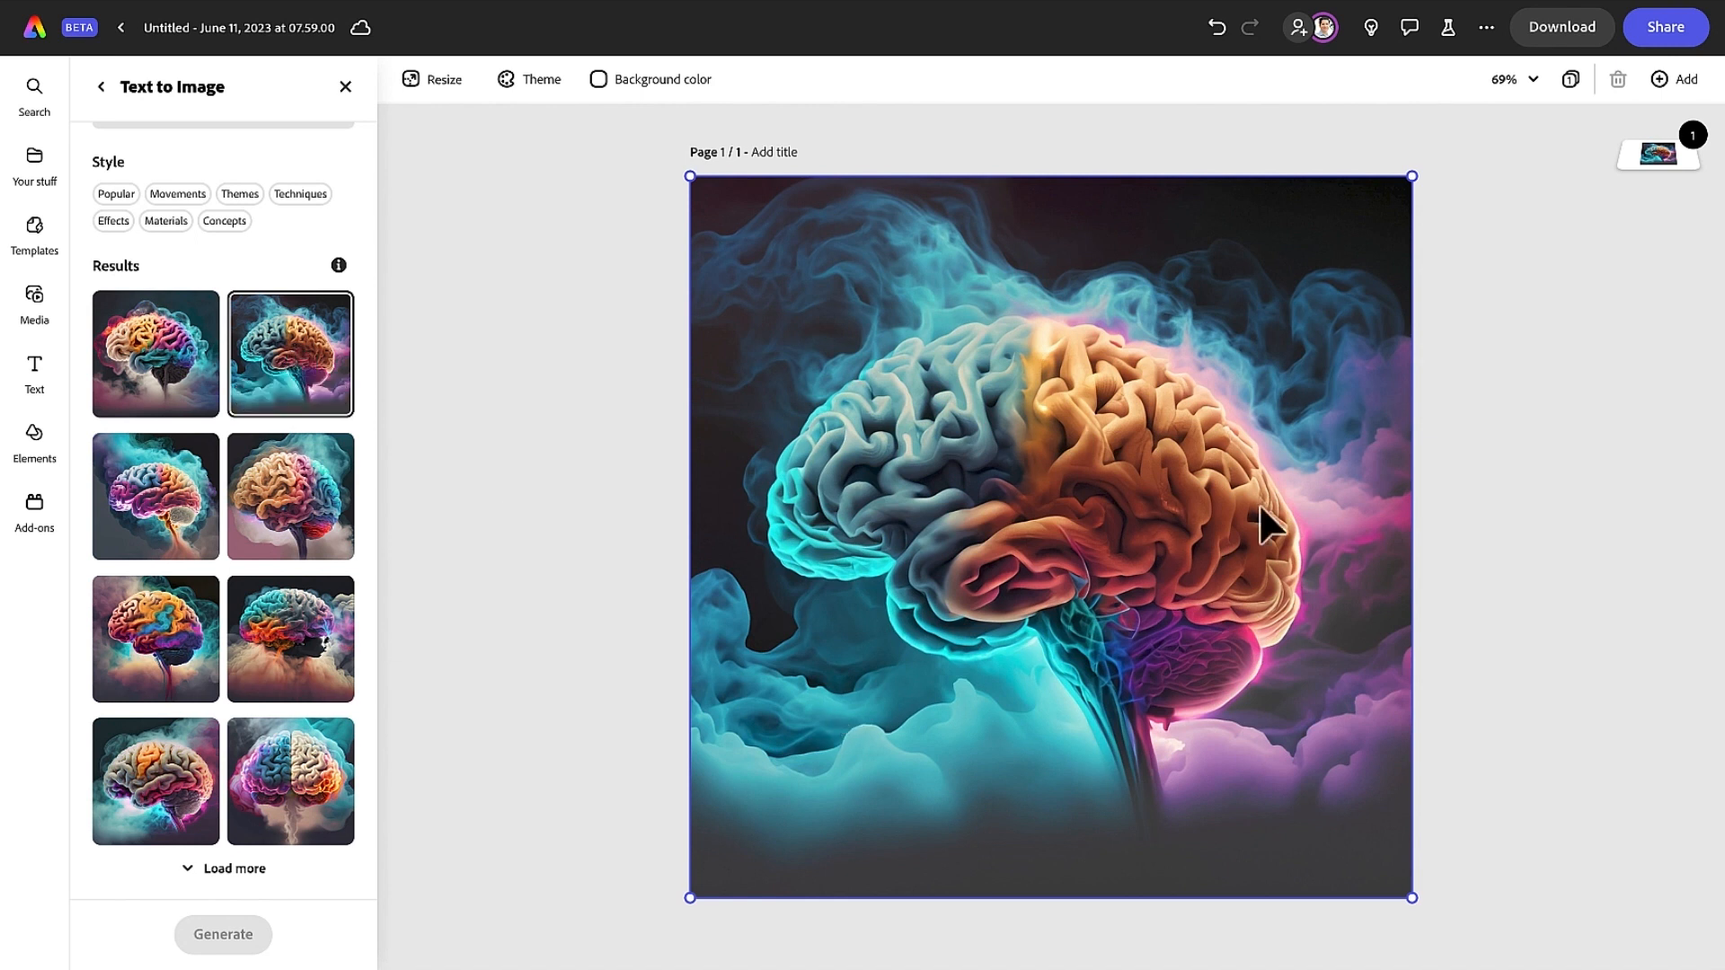
left_click(1538, 27)
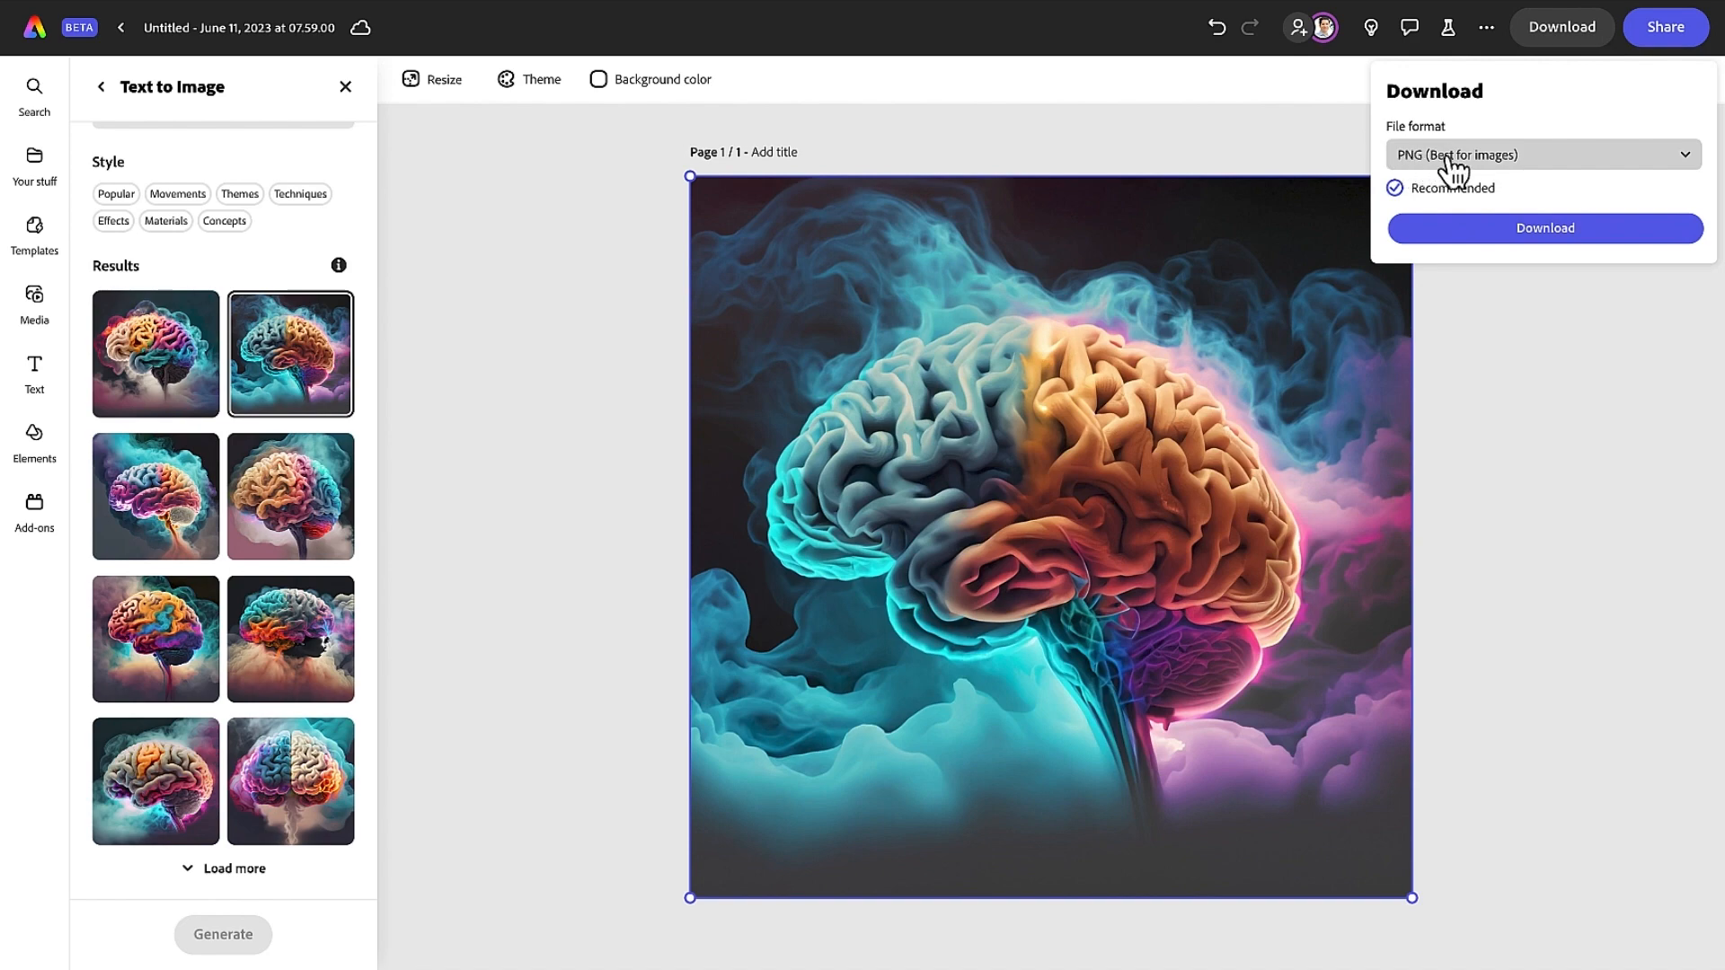
left_click(1476, 240)
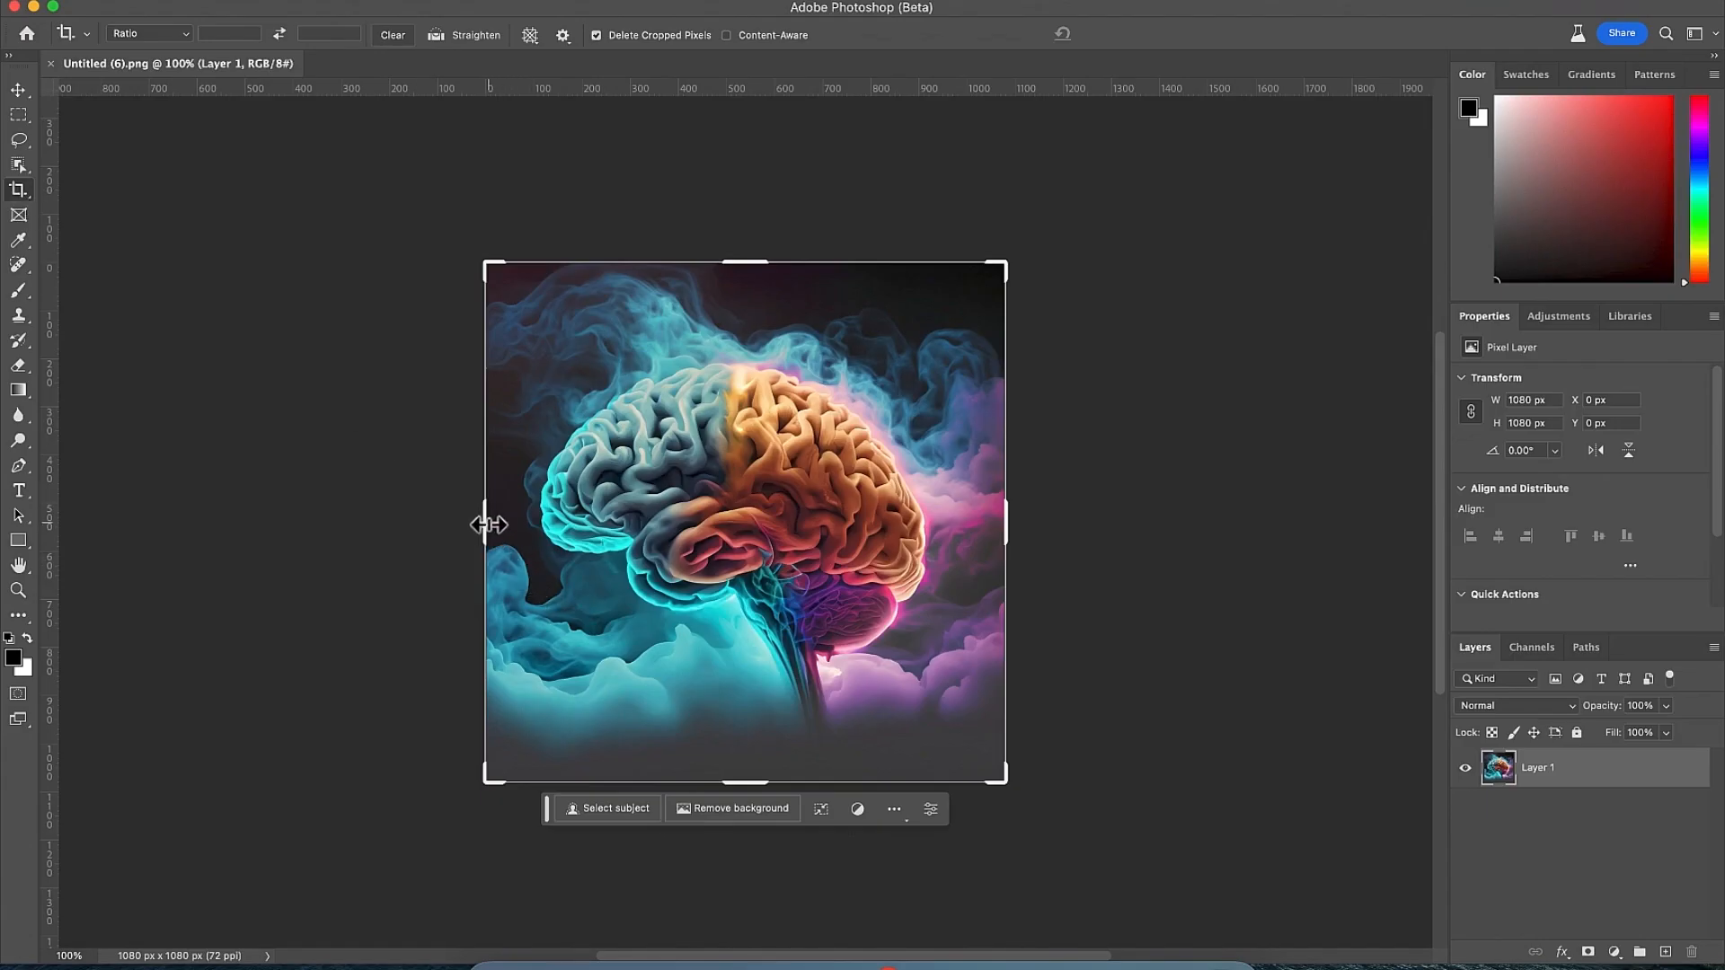
In Photoshop, extend the canvas of the brain image by about 1080 px on each side with the Crop tool, making it 3239 x 1080 px
left_click_drag(488, 525, 229, 526)
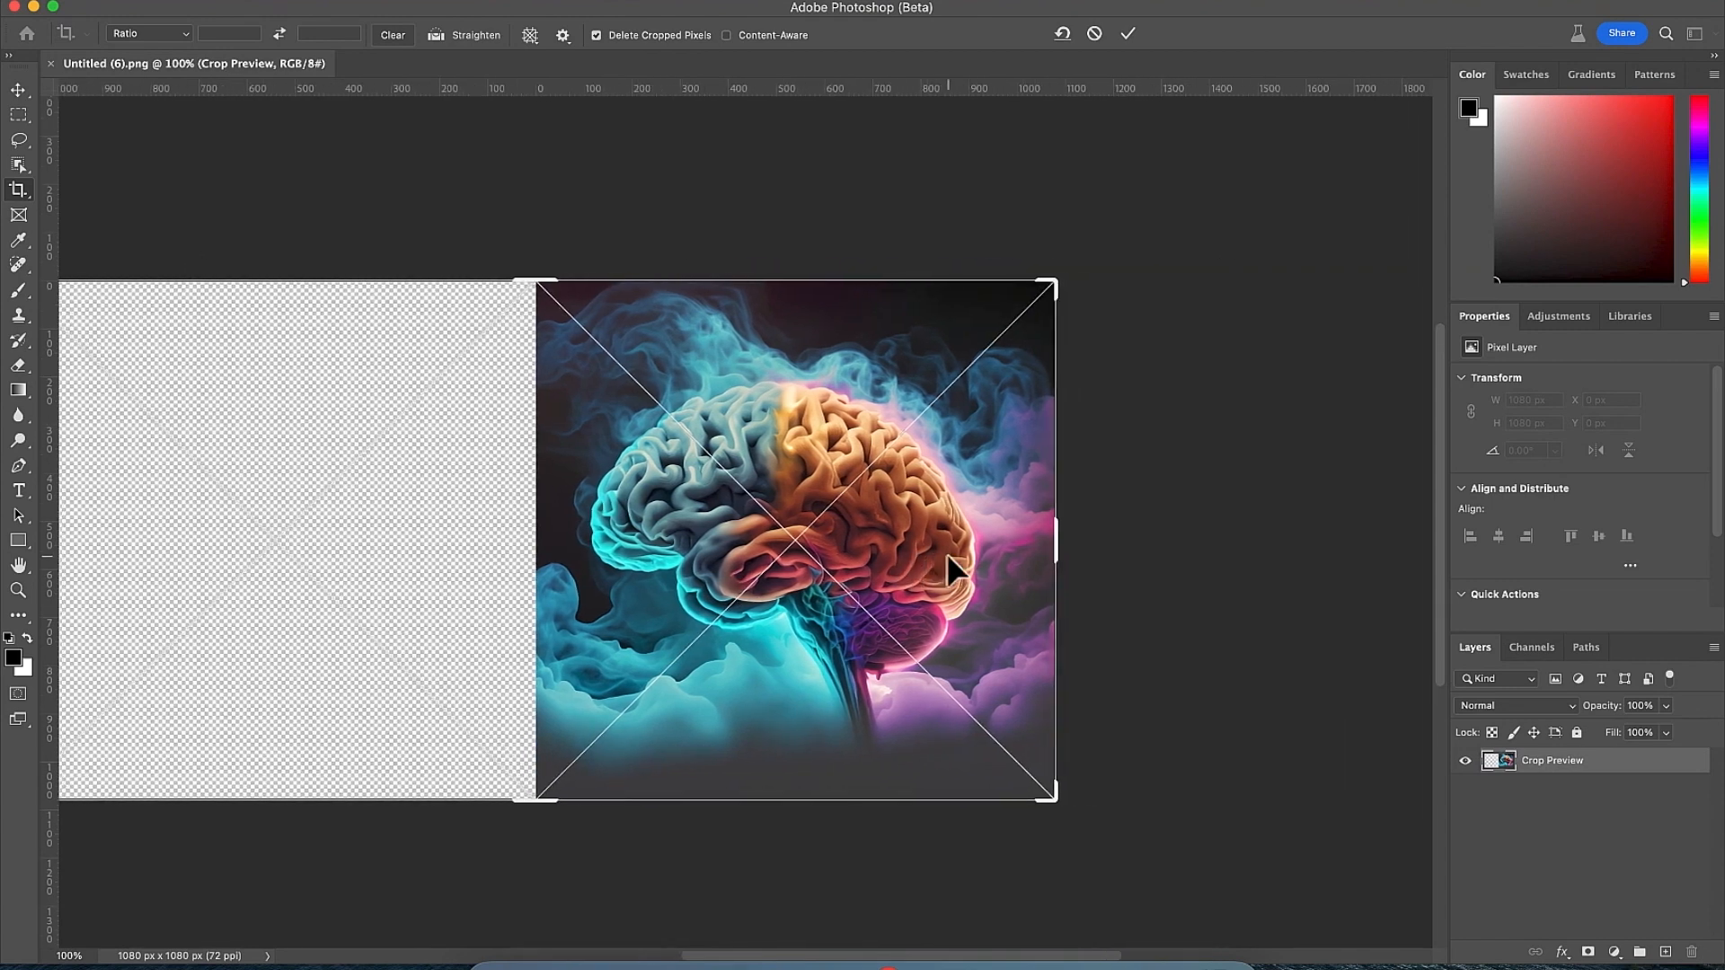
key("Return")
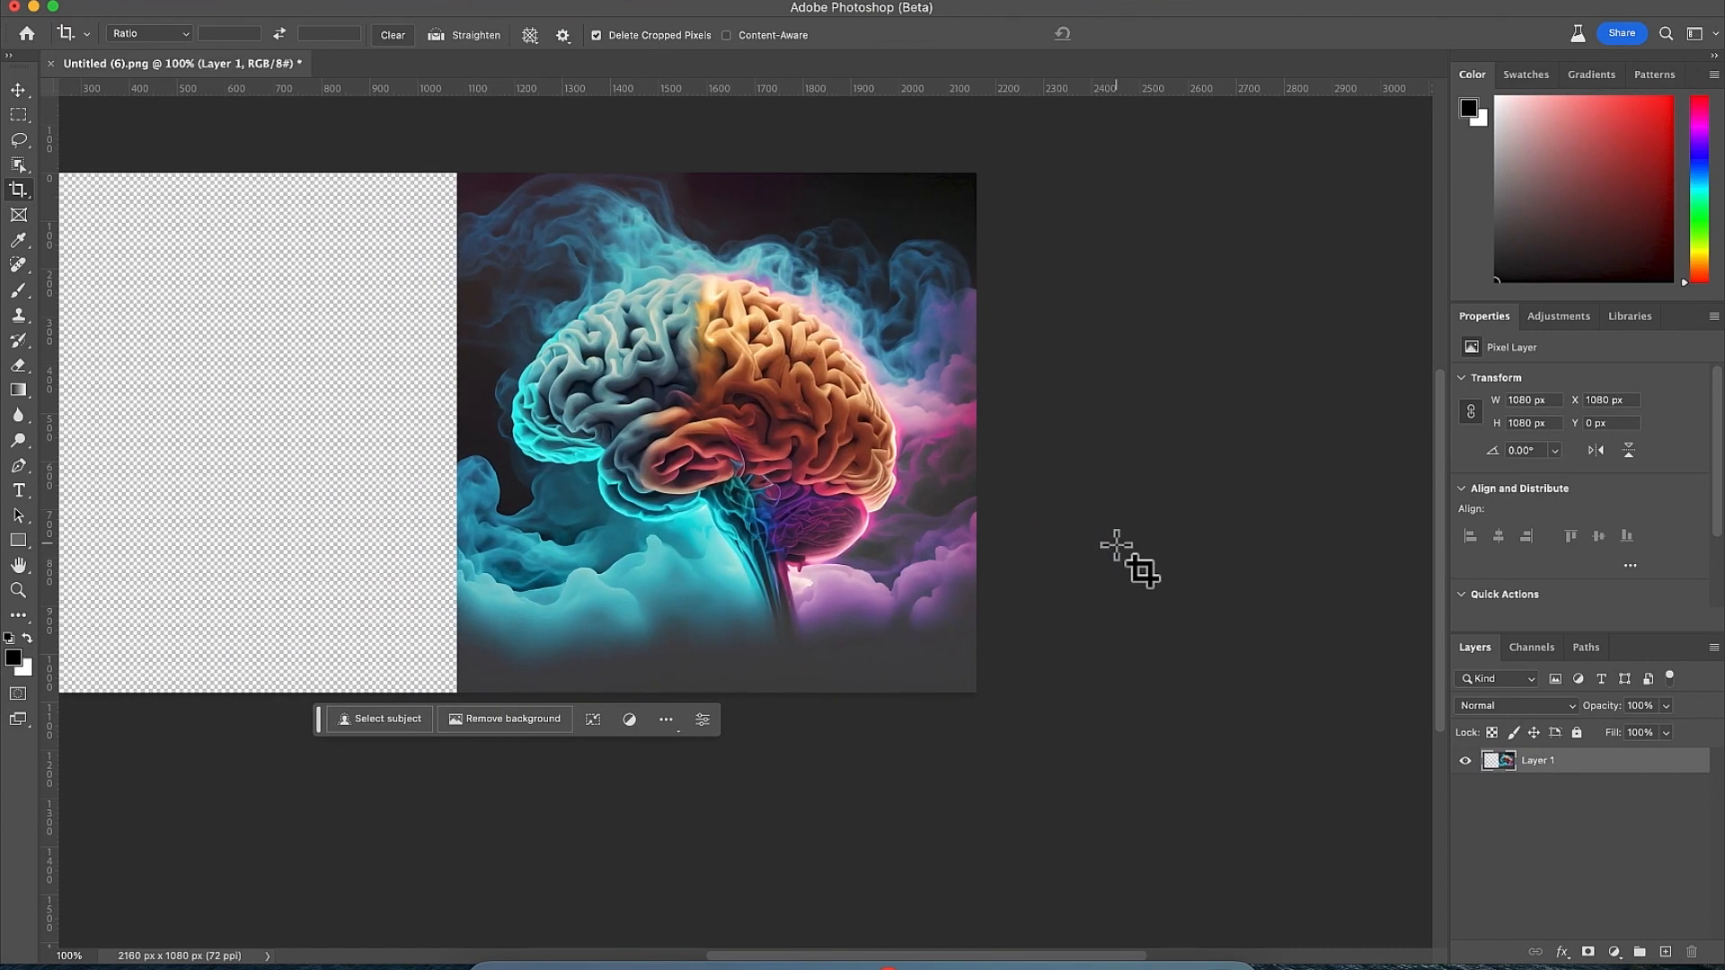
key("c")
key("c")
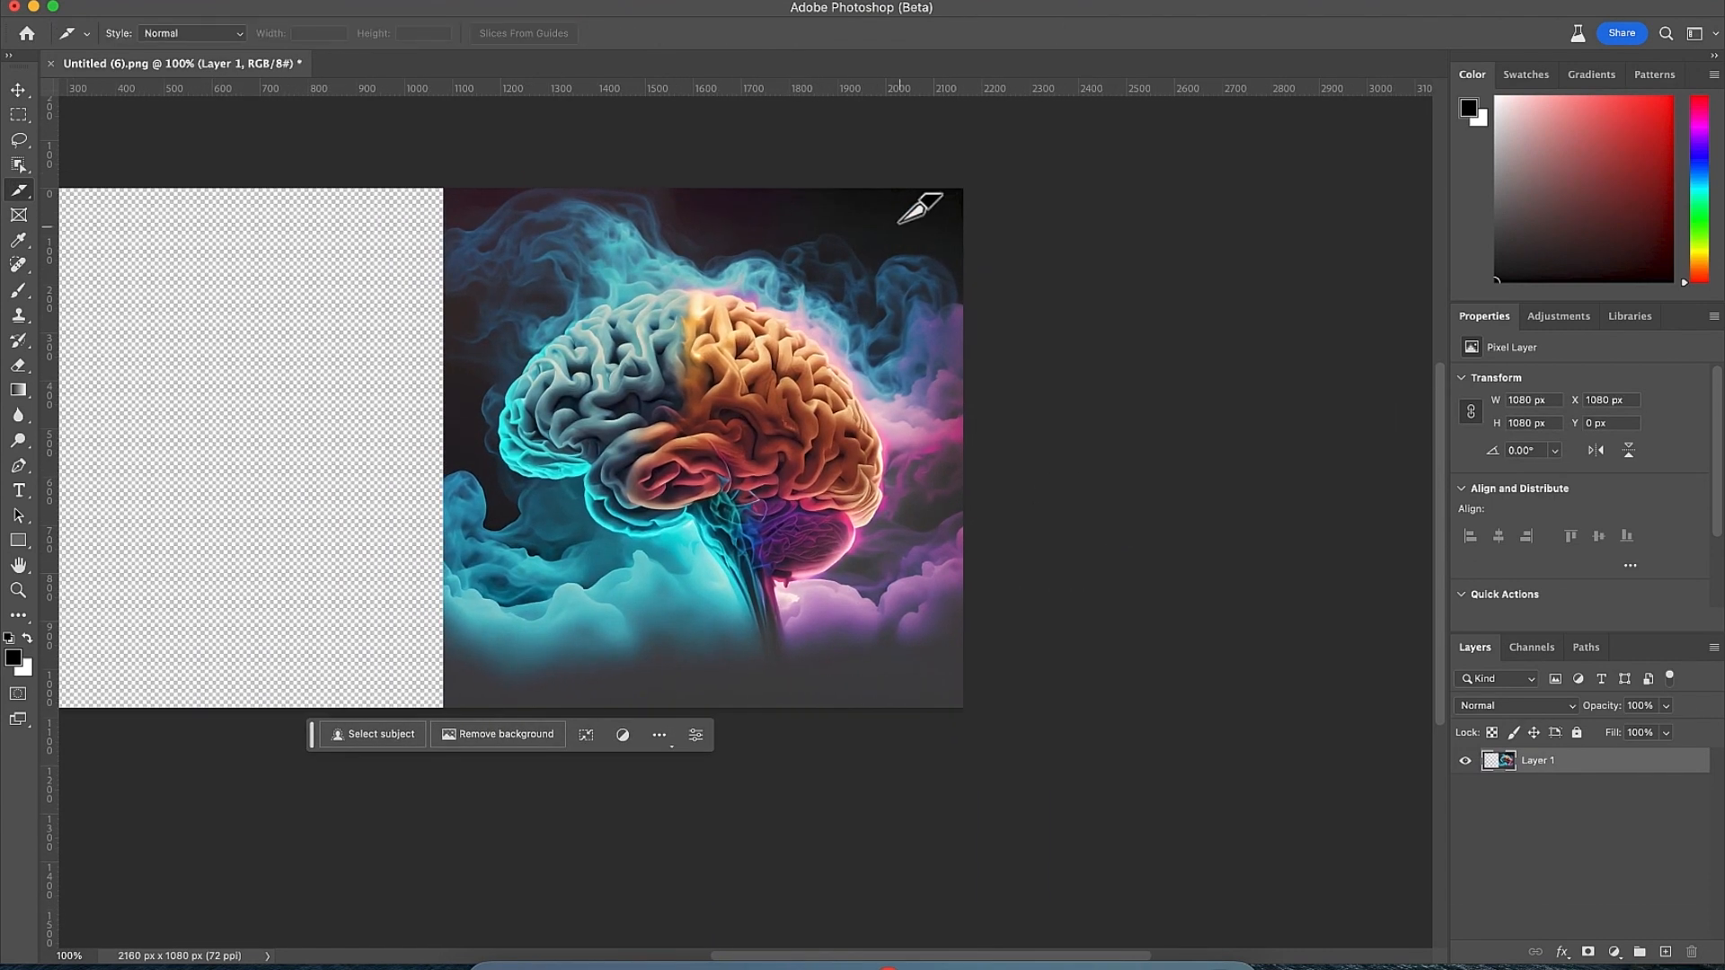
right_click(20, 191)
left_click(90, 189)
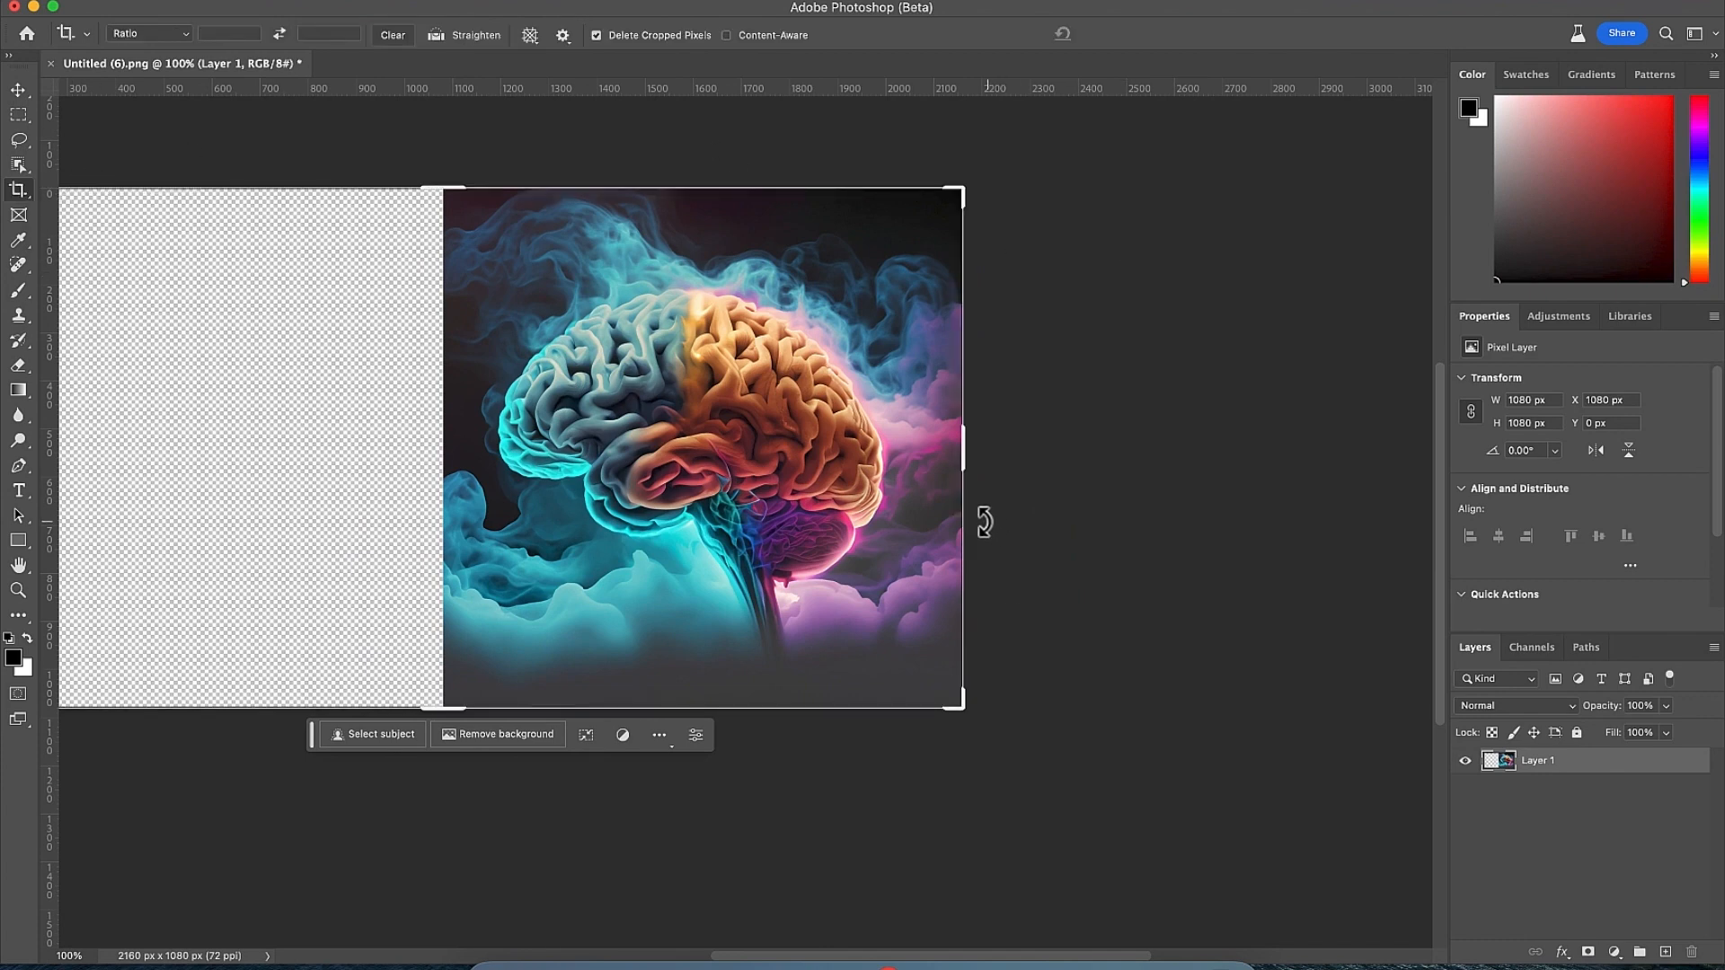
left_click_drag(967, 460, 1221, 472)
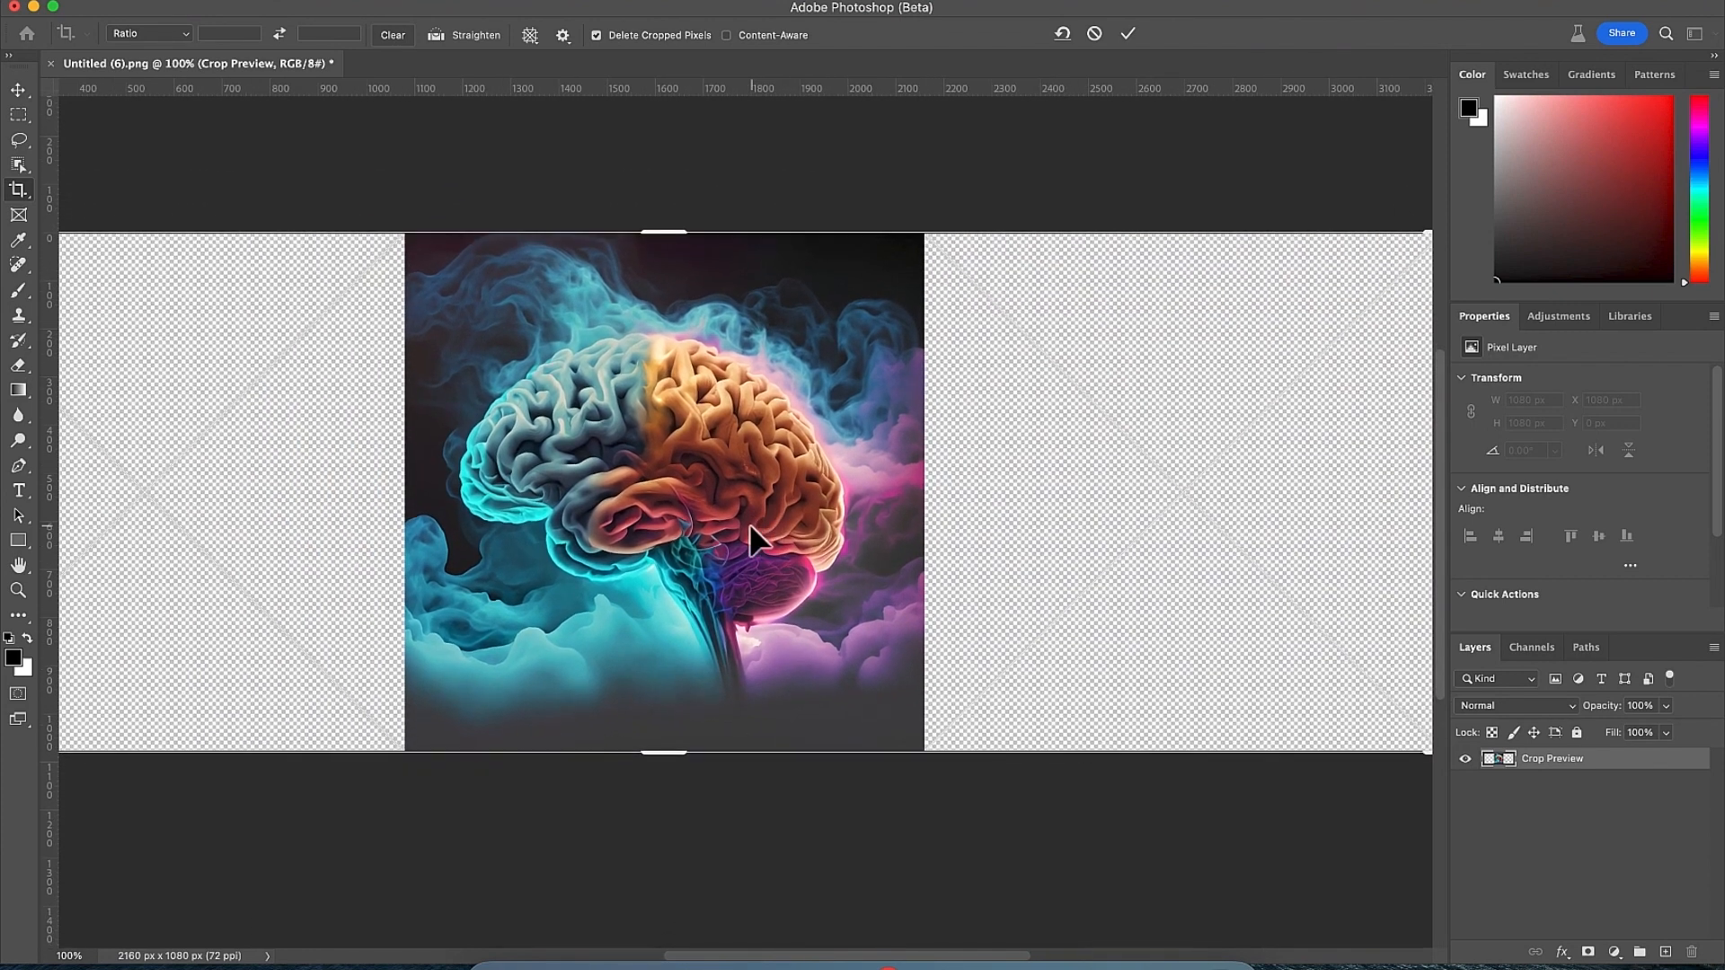
key("Return")
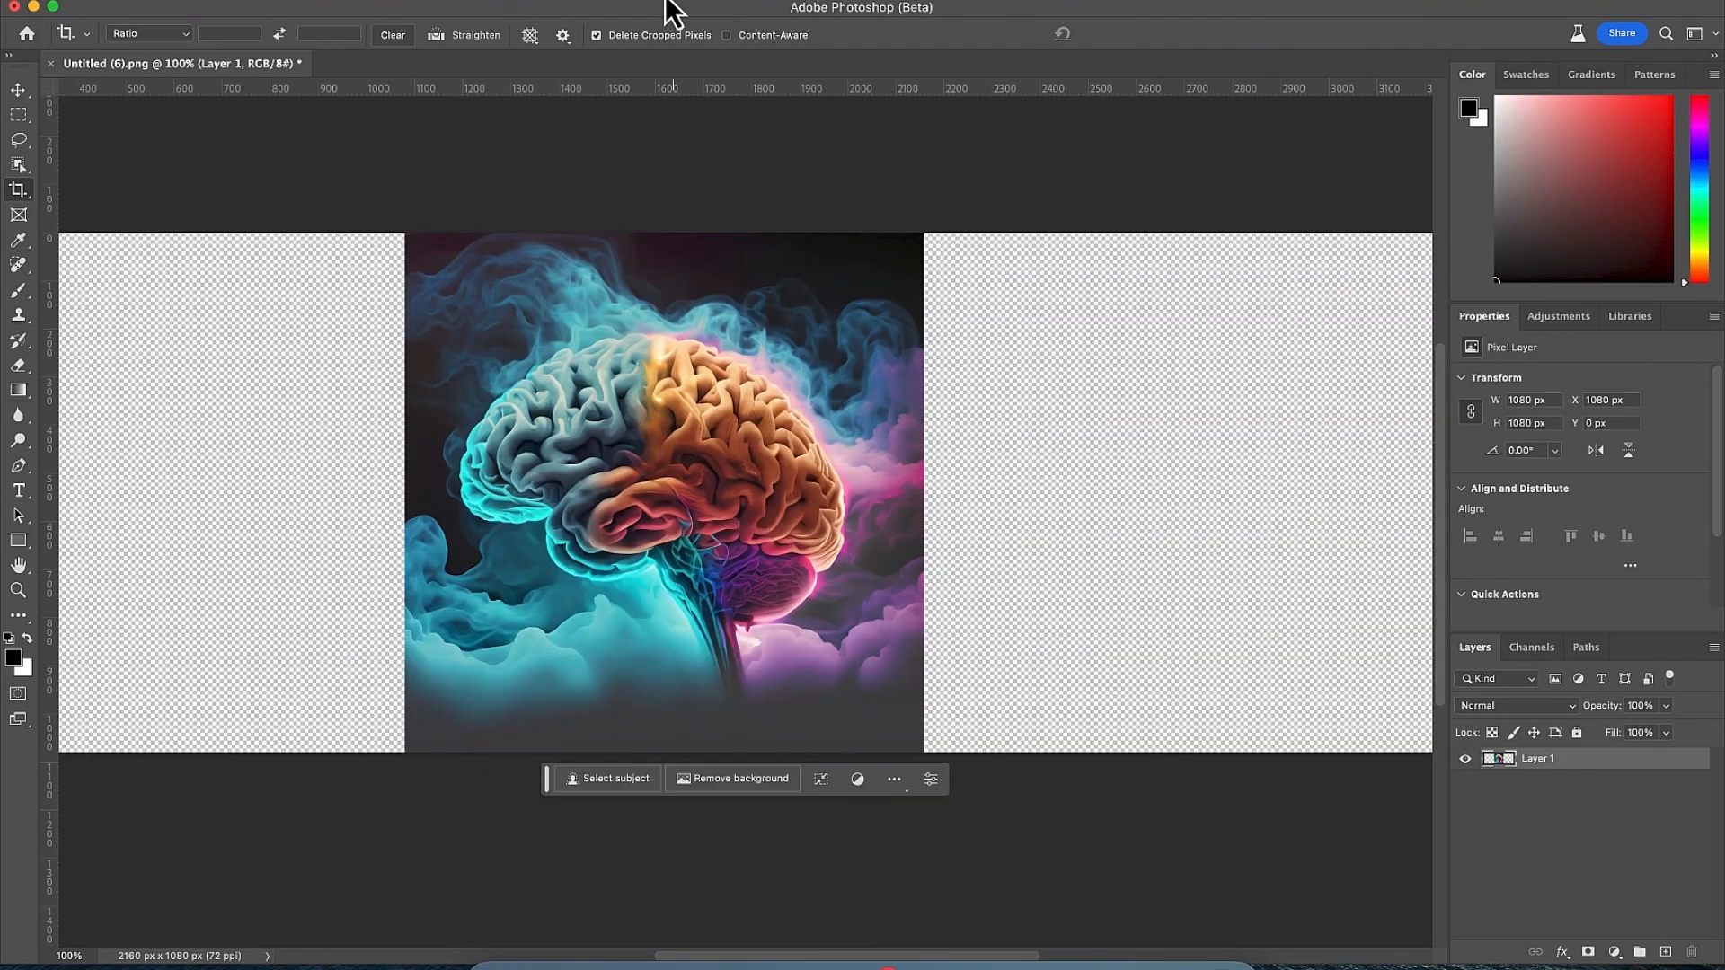
Create a new guide layout that divides the canvas into three columns without rows or margins
left_click(588, 5)
mouse_move(622, 470)
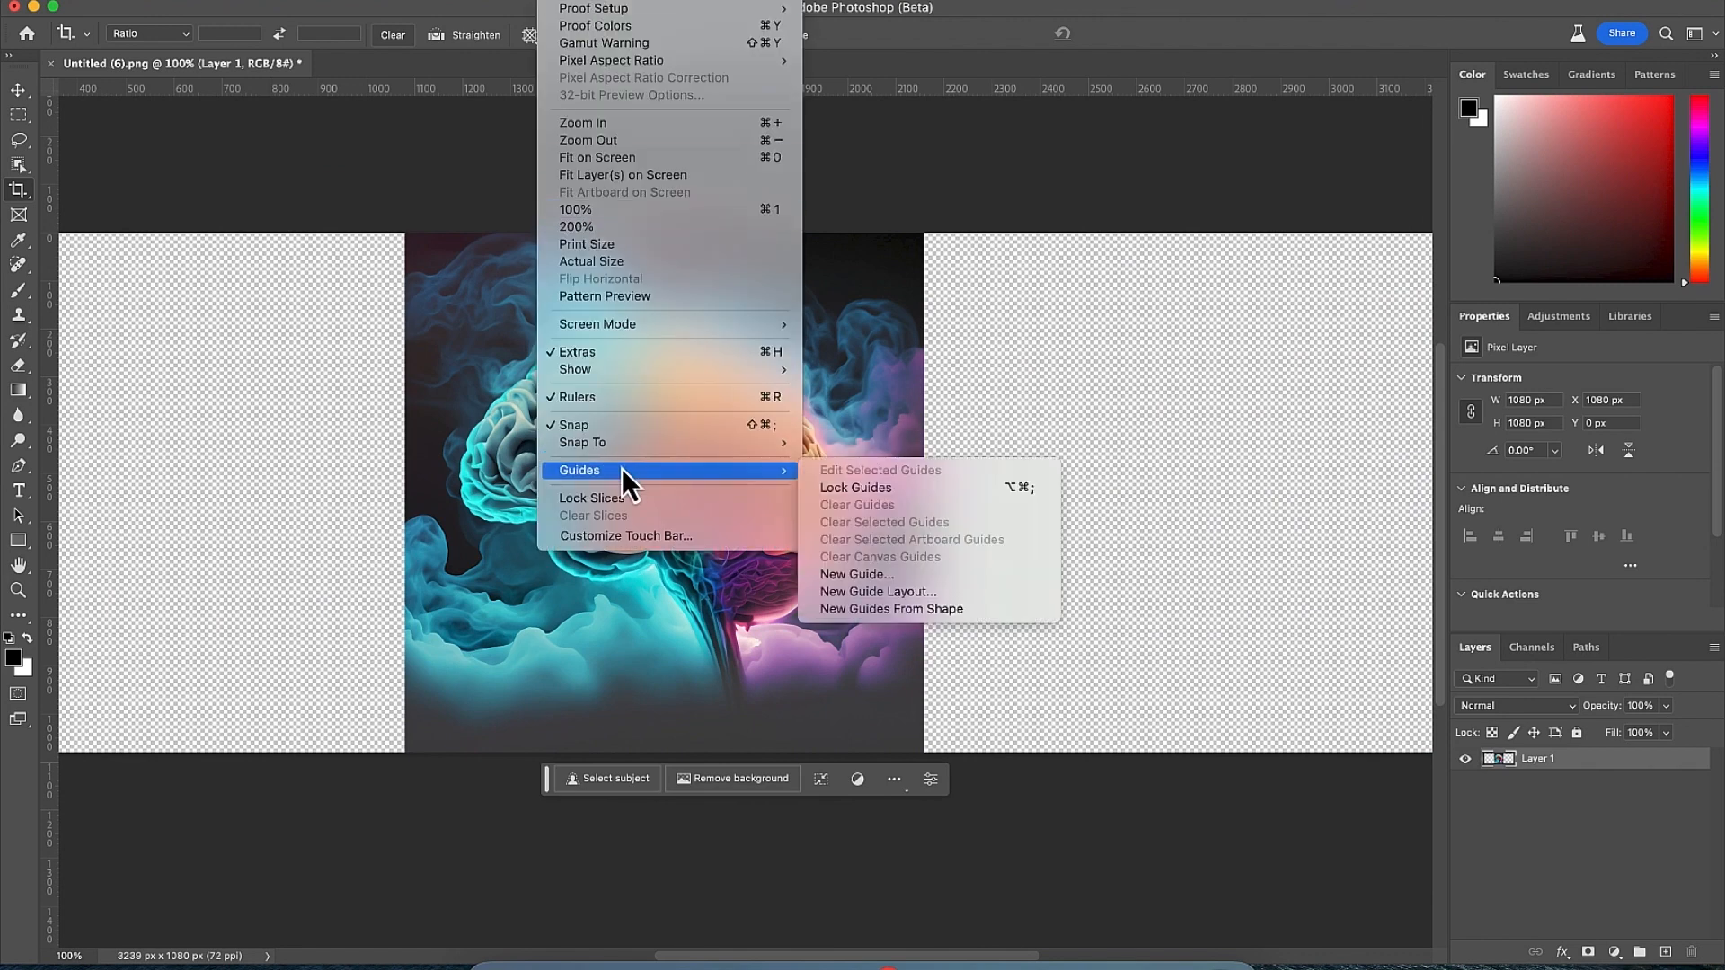
left_click(869, 592)
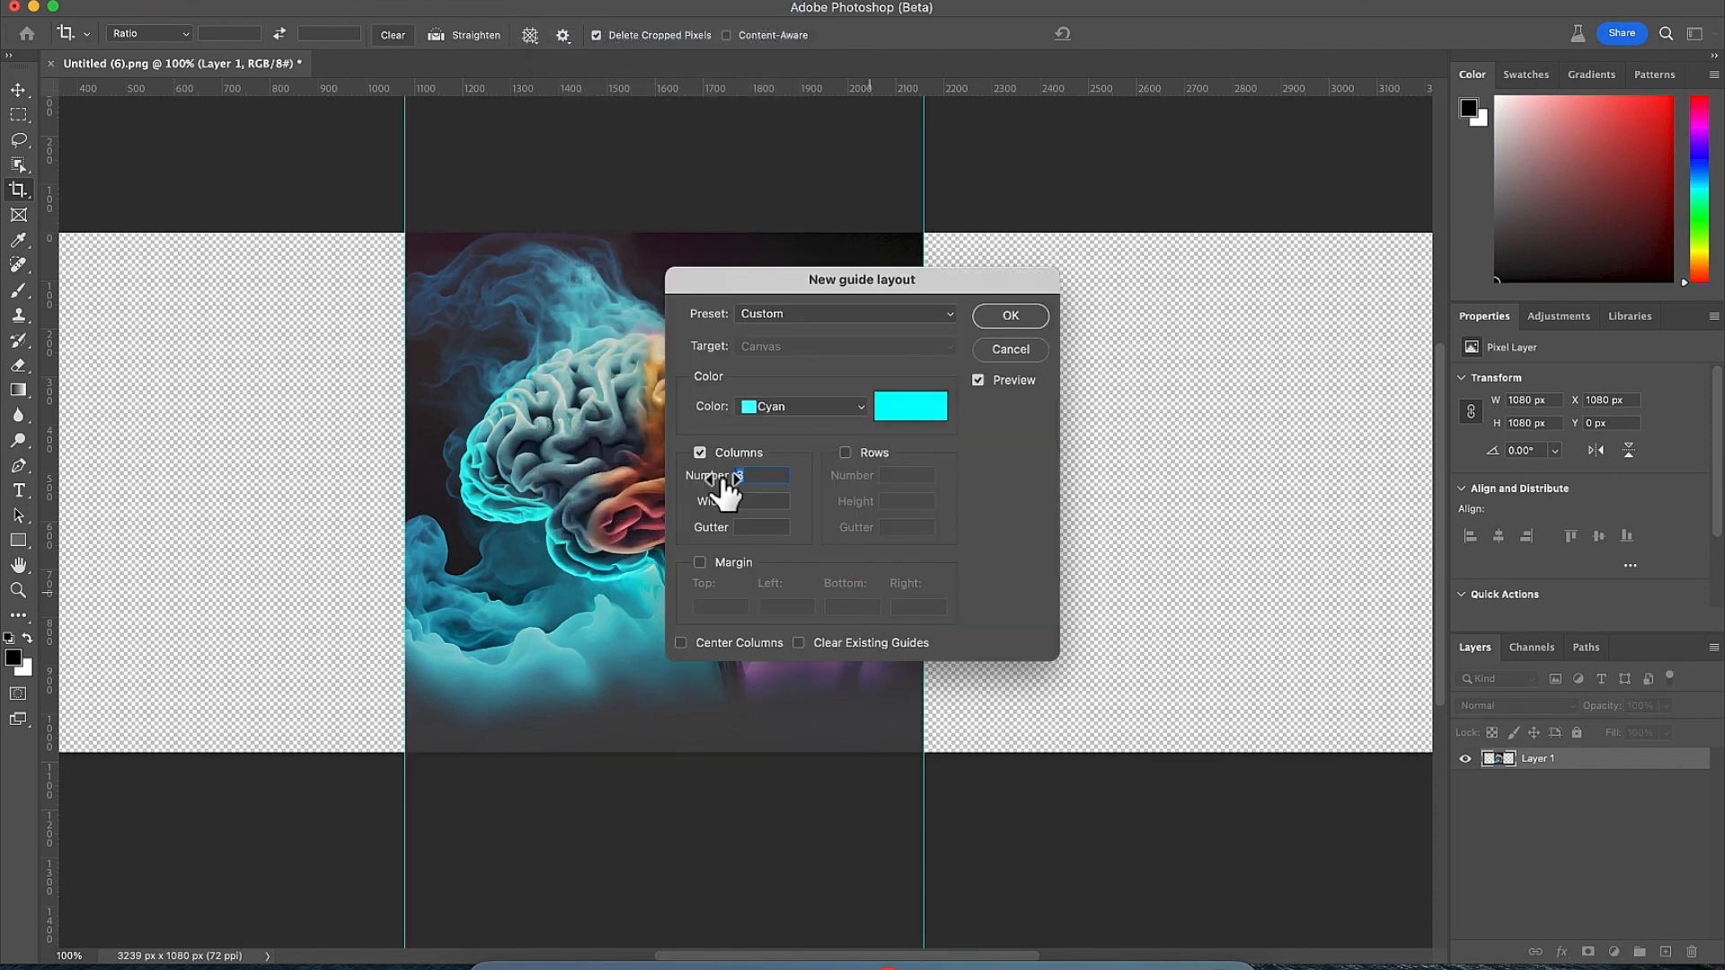
left_click(1012, 315)
Select the empty areas on both sides of the brain image with rectangular marquees that slightly overlap the image's edges
key("super+minus")
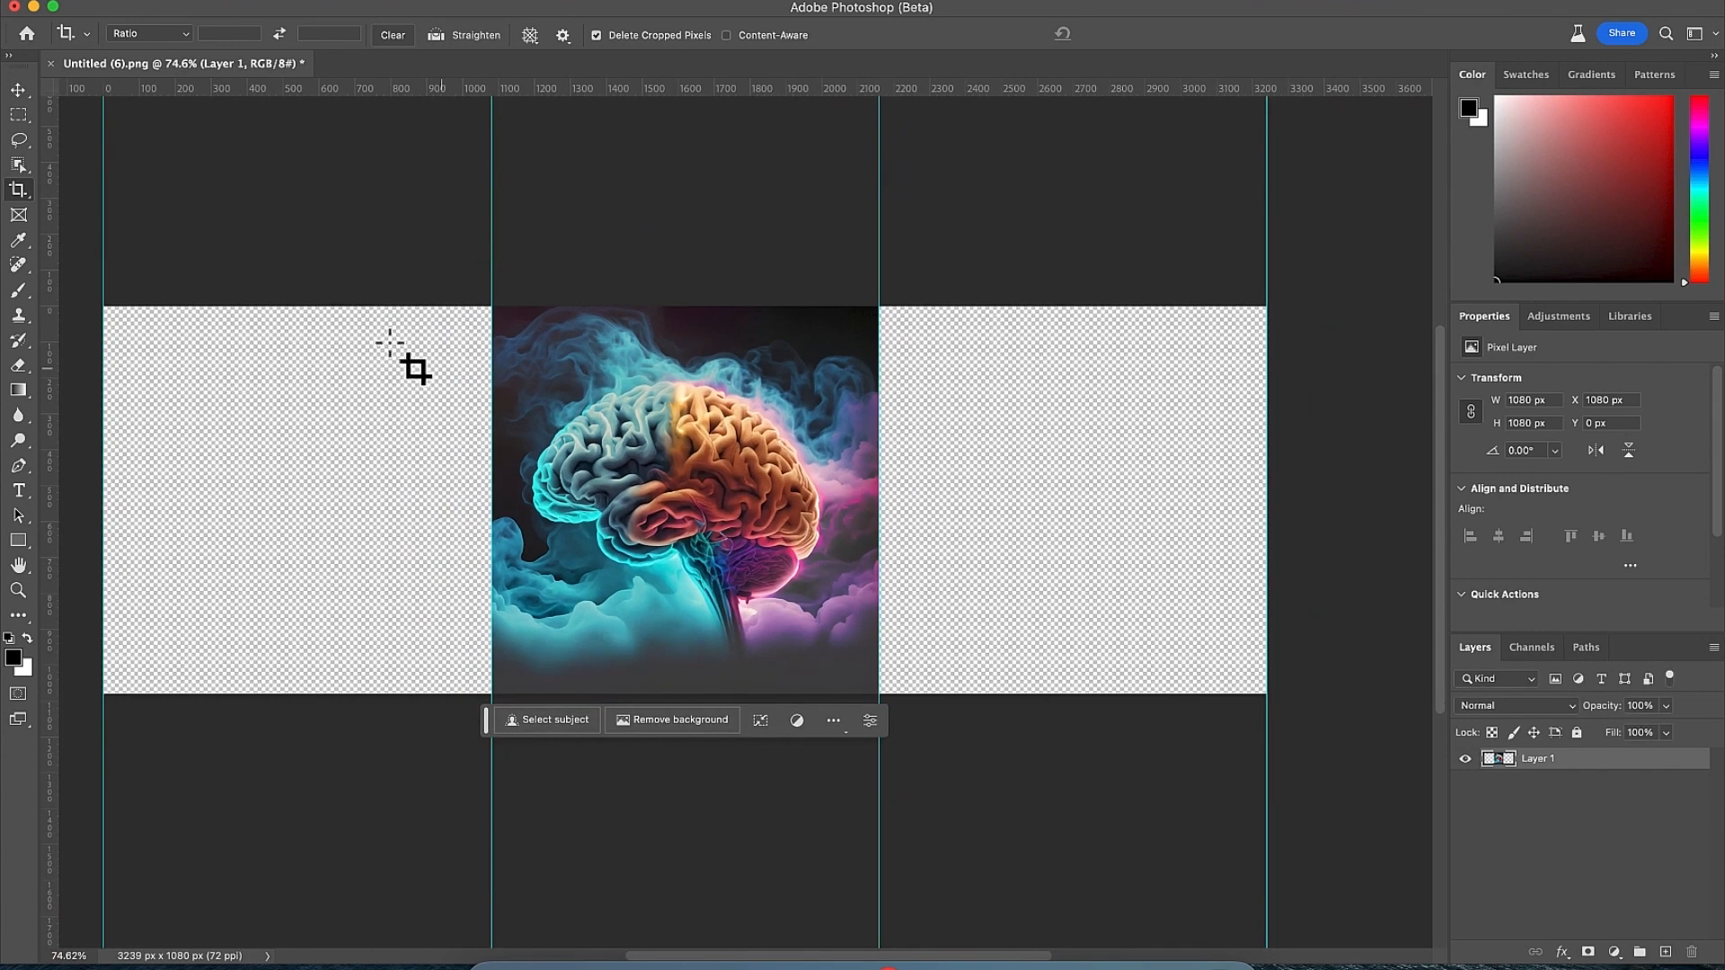
left_click(20, 115)
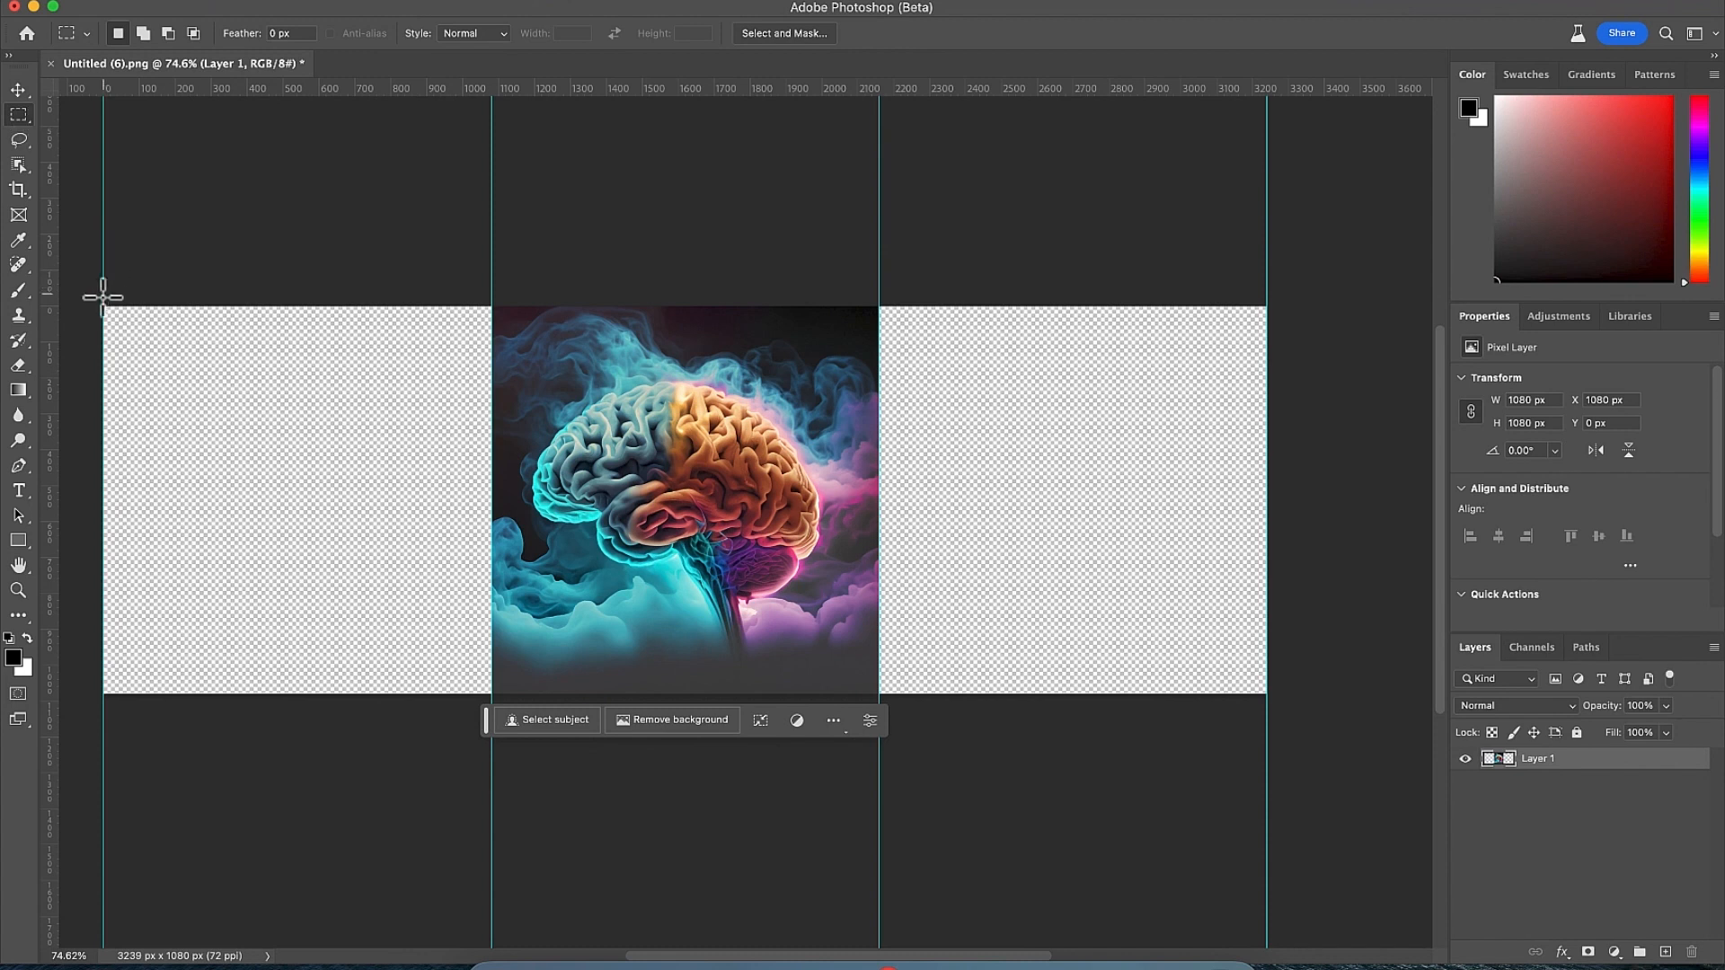
left_click_drag(93, 288, 499, 716)
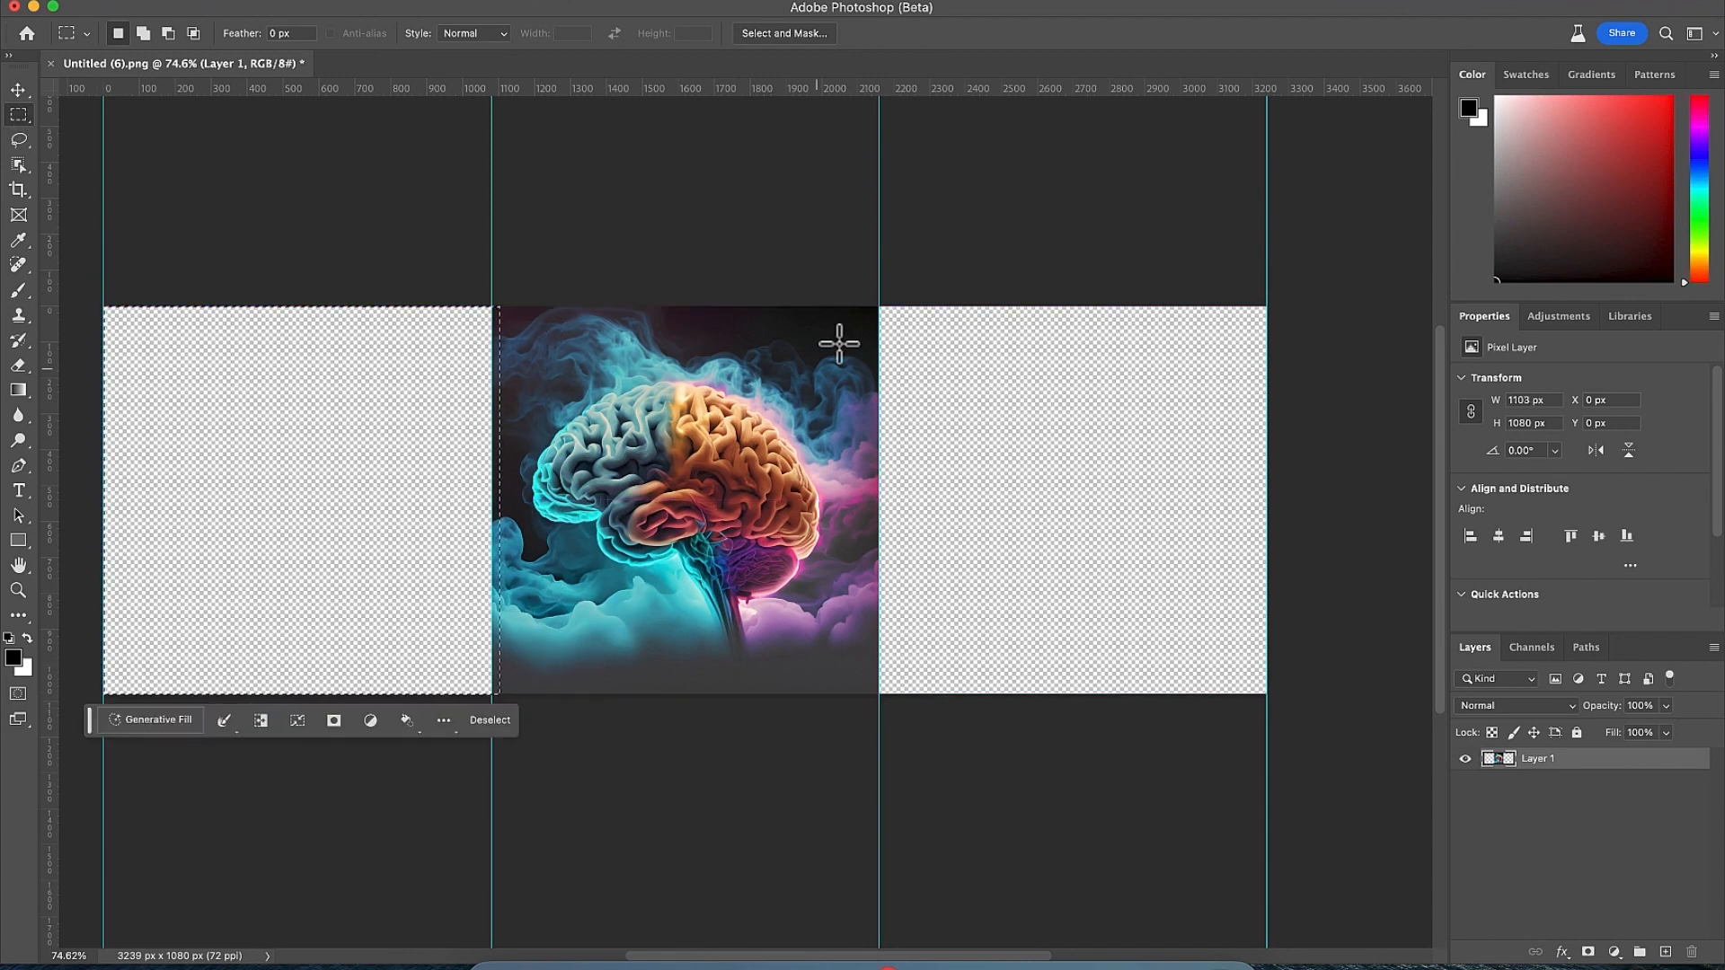
key("shift")
left_click_drag(870, 302, 1041, 720)
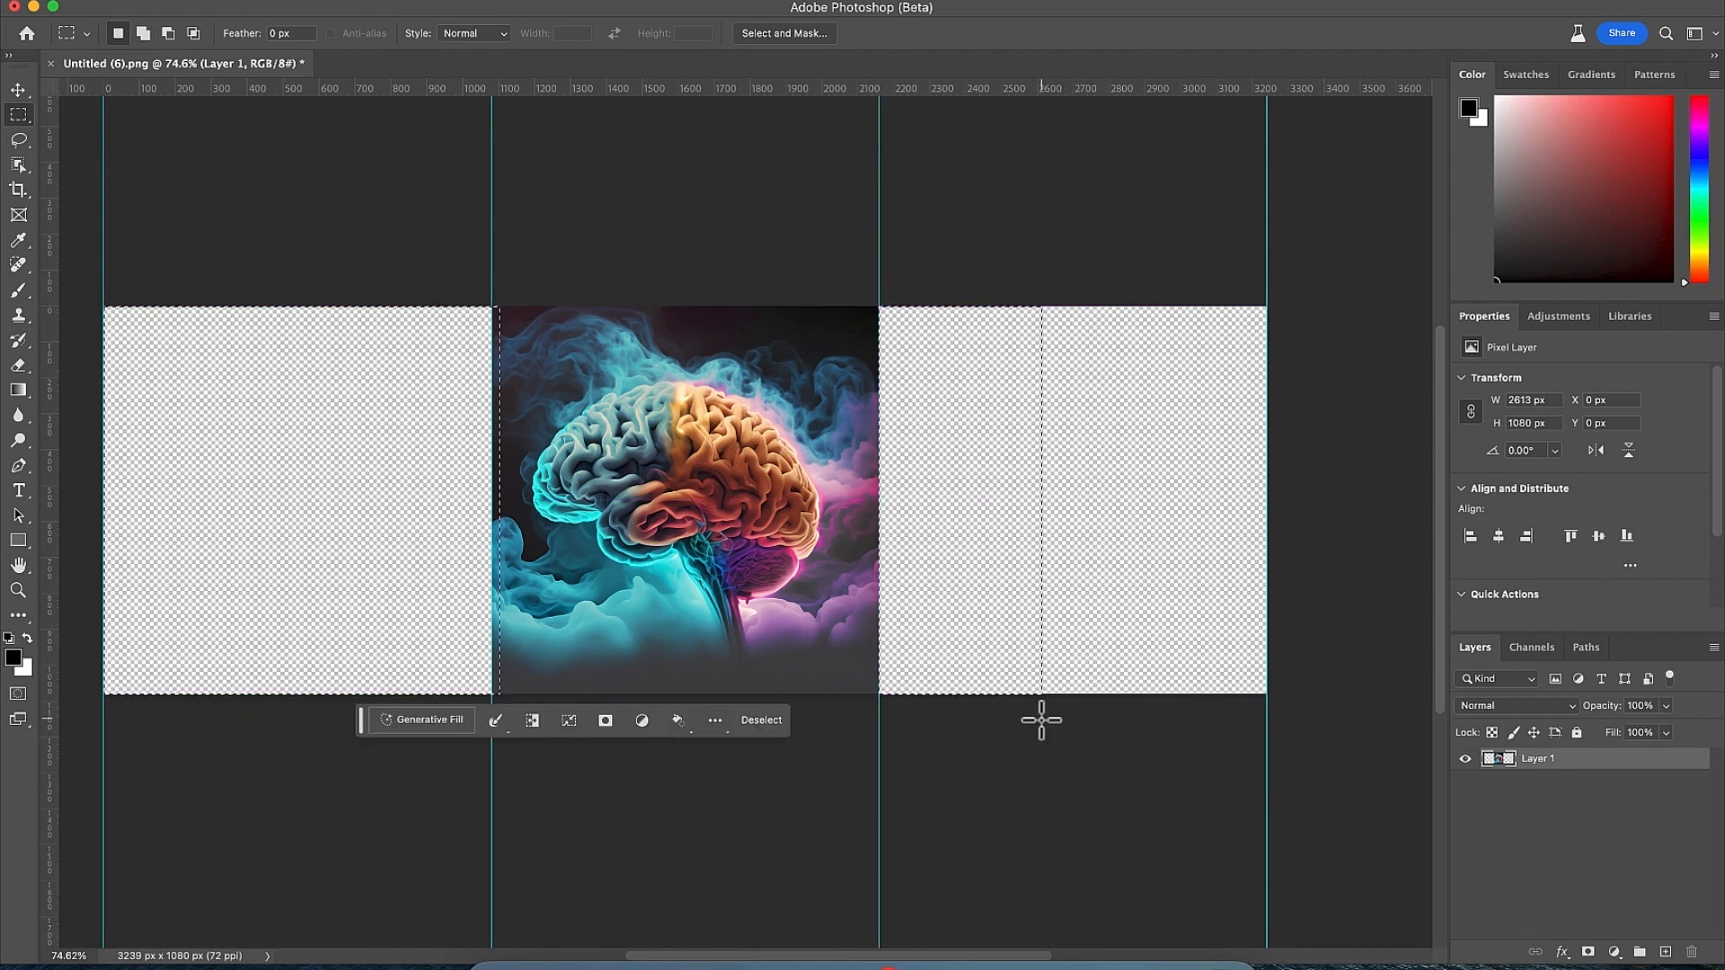
key("super+z")
left_click_drag(868, 299, 1356, 750)
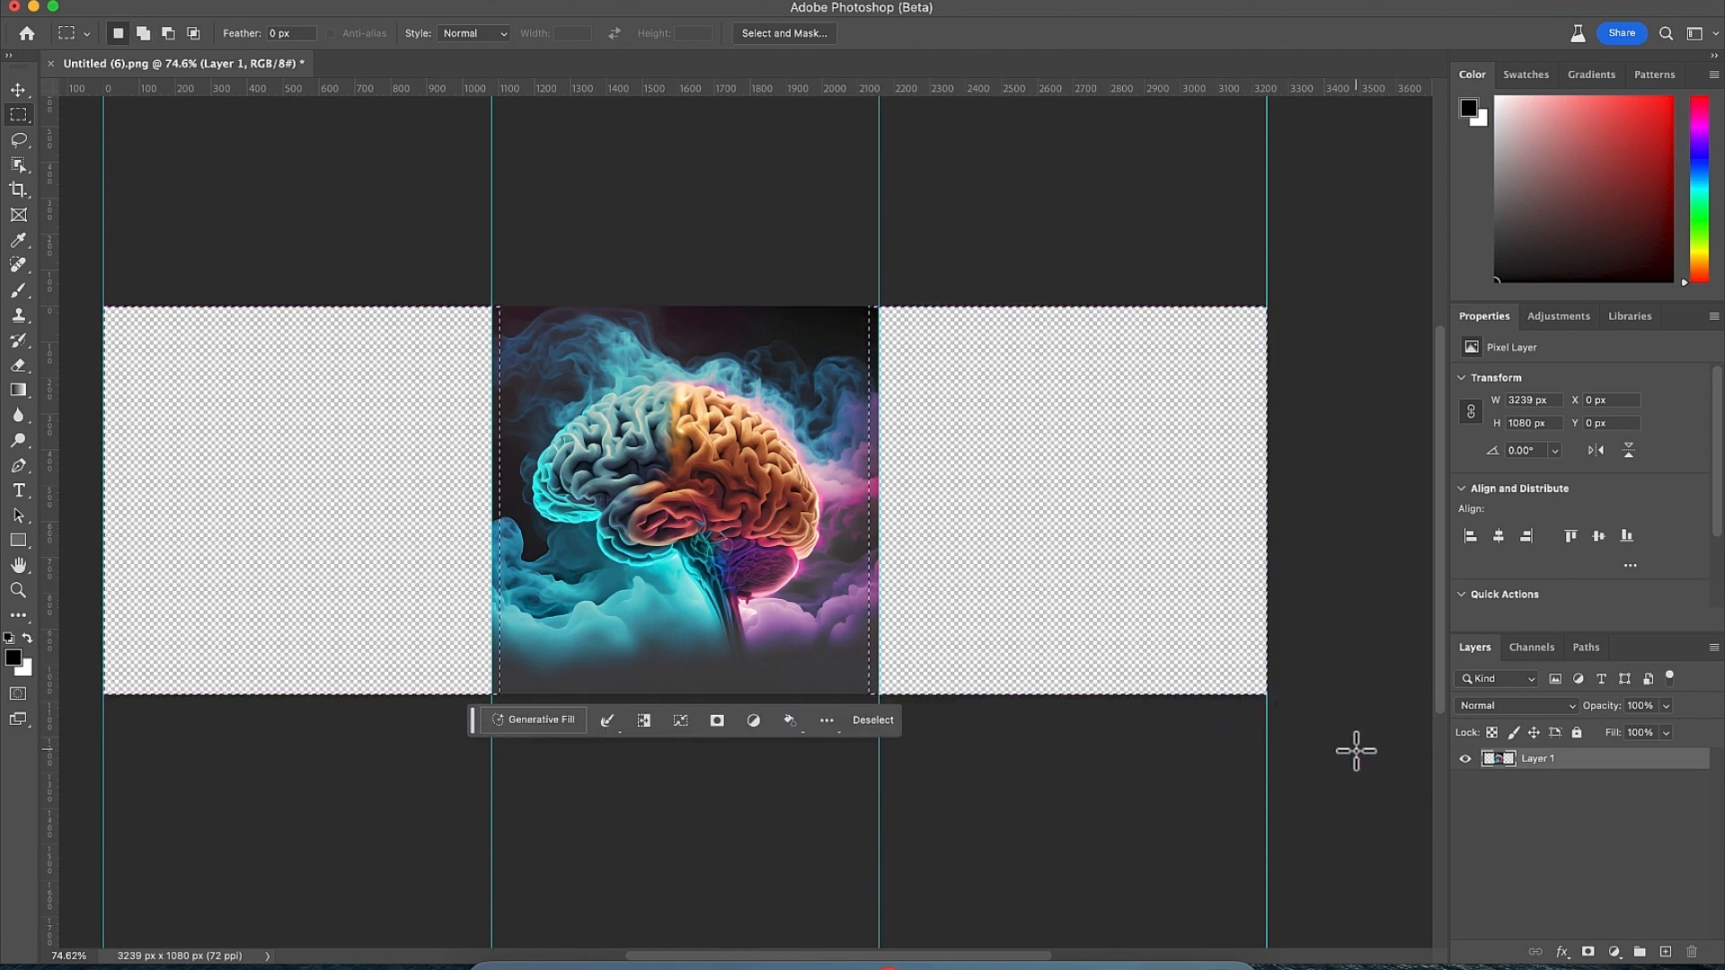
Fill the selected areas using Generative Fill with a blank prompt, compare the three variations and keep the first
left_click(533, 720)
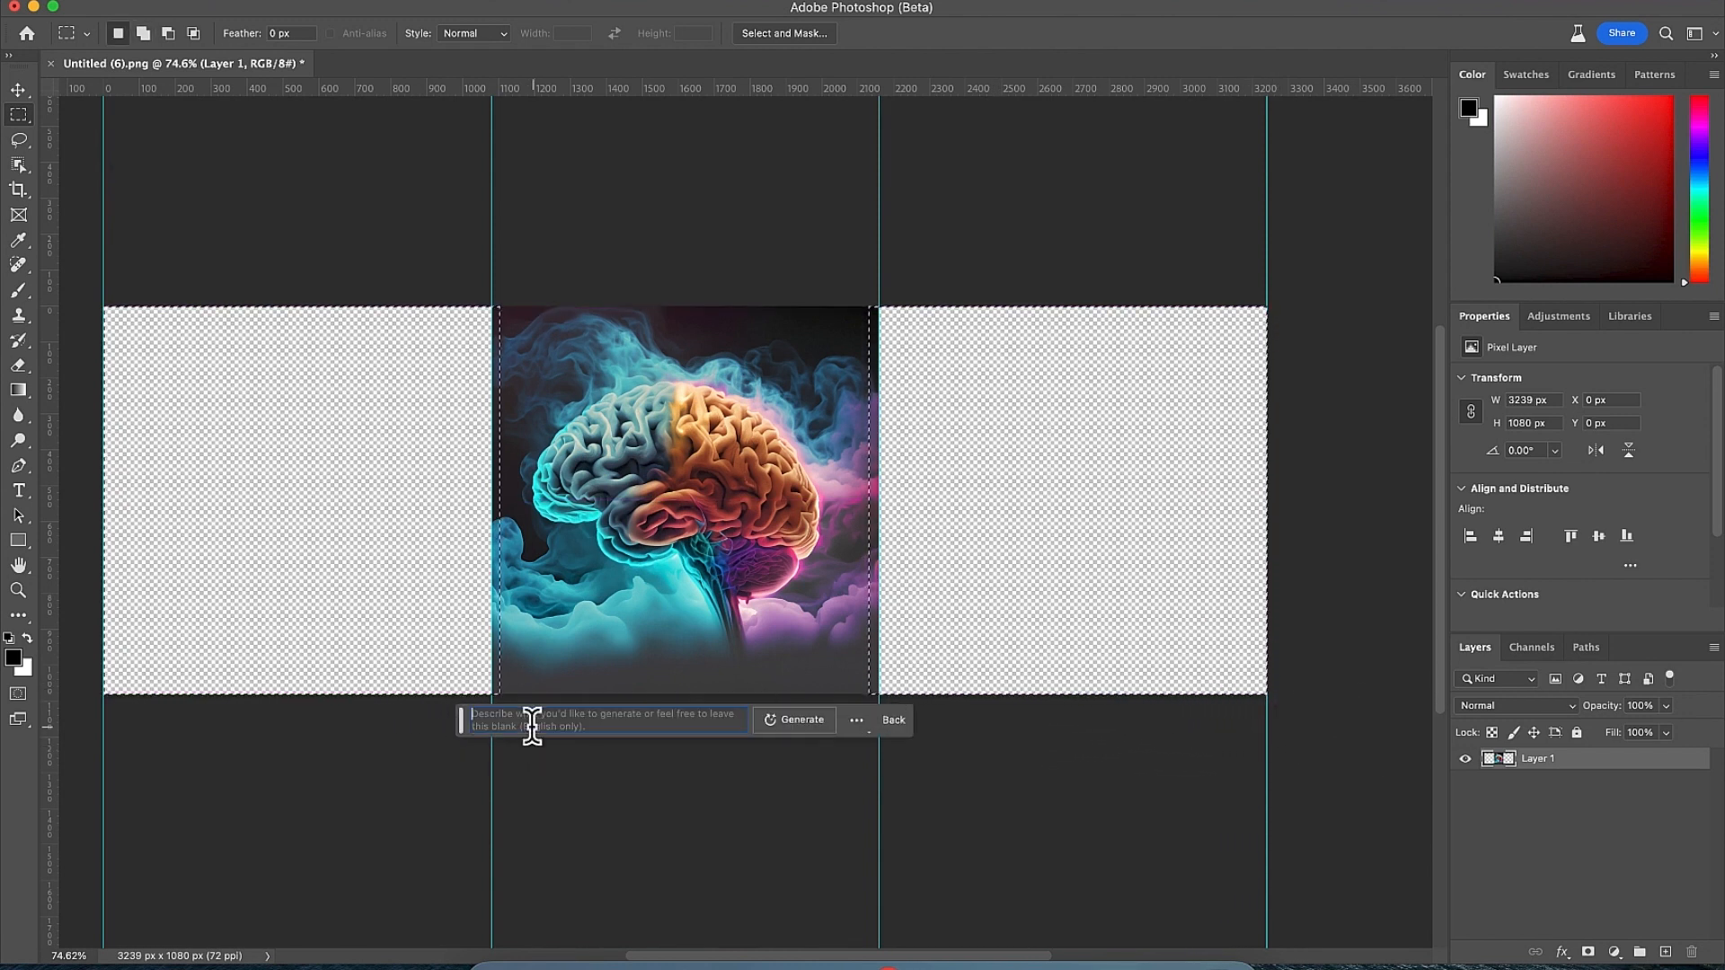
left_click(795, 730)
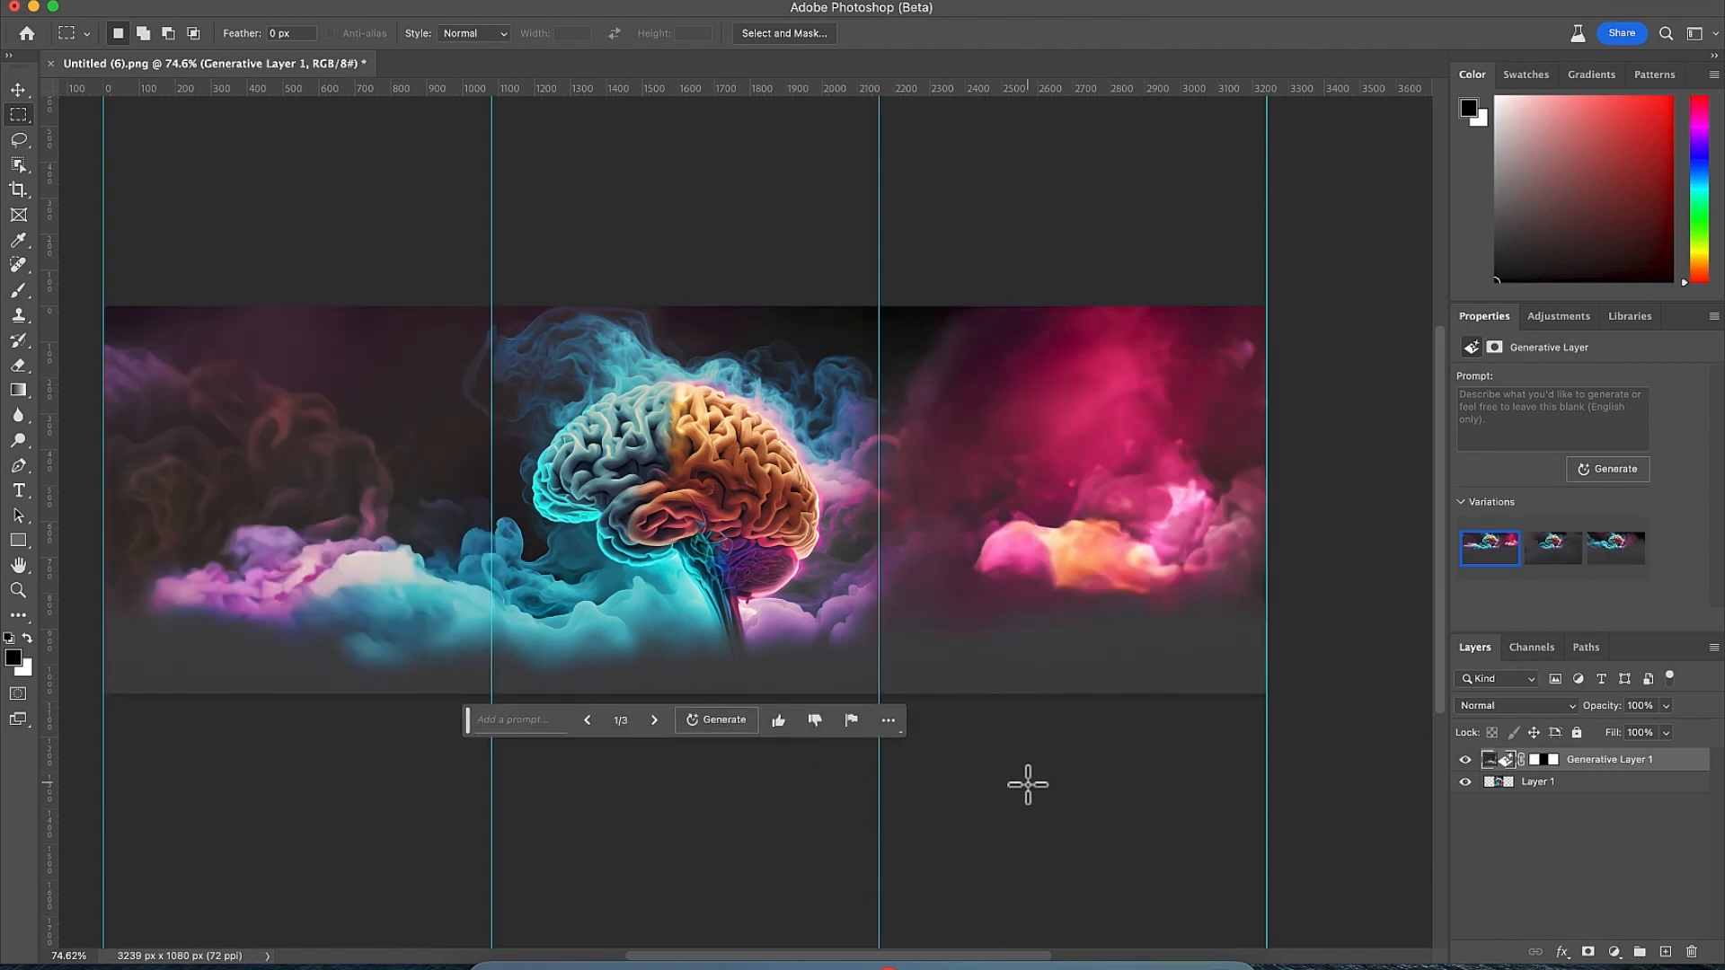
left_click(654, 719)
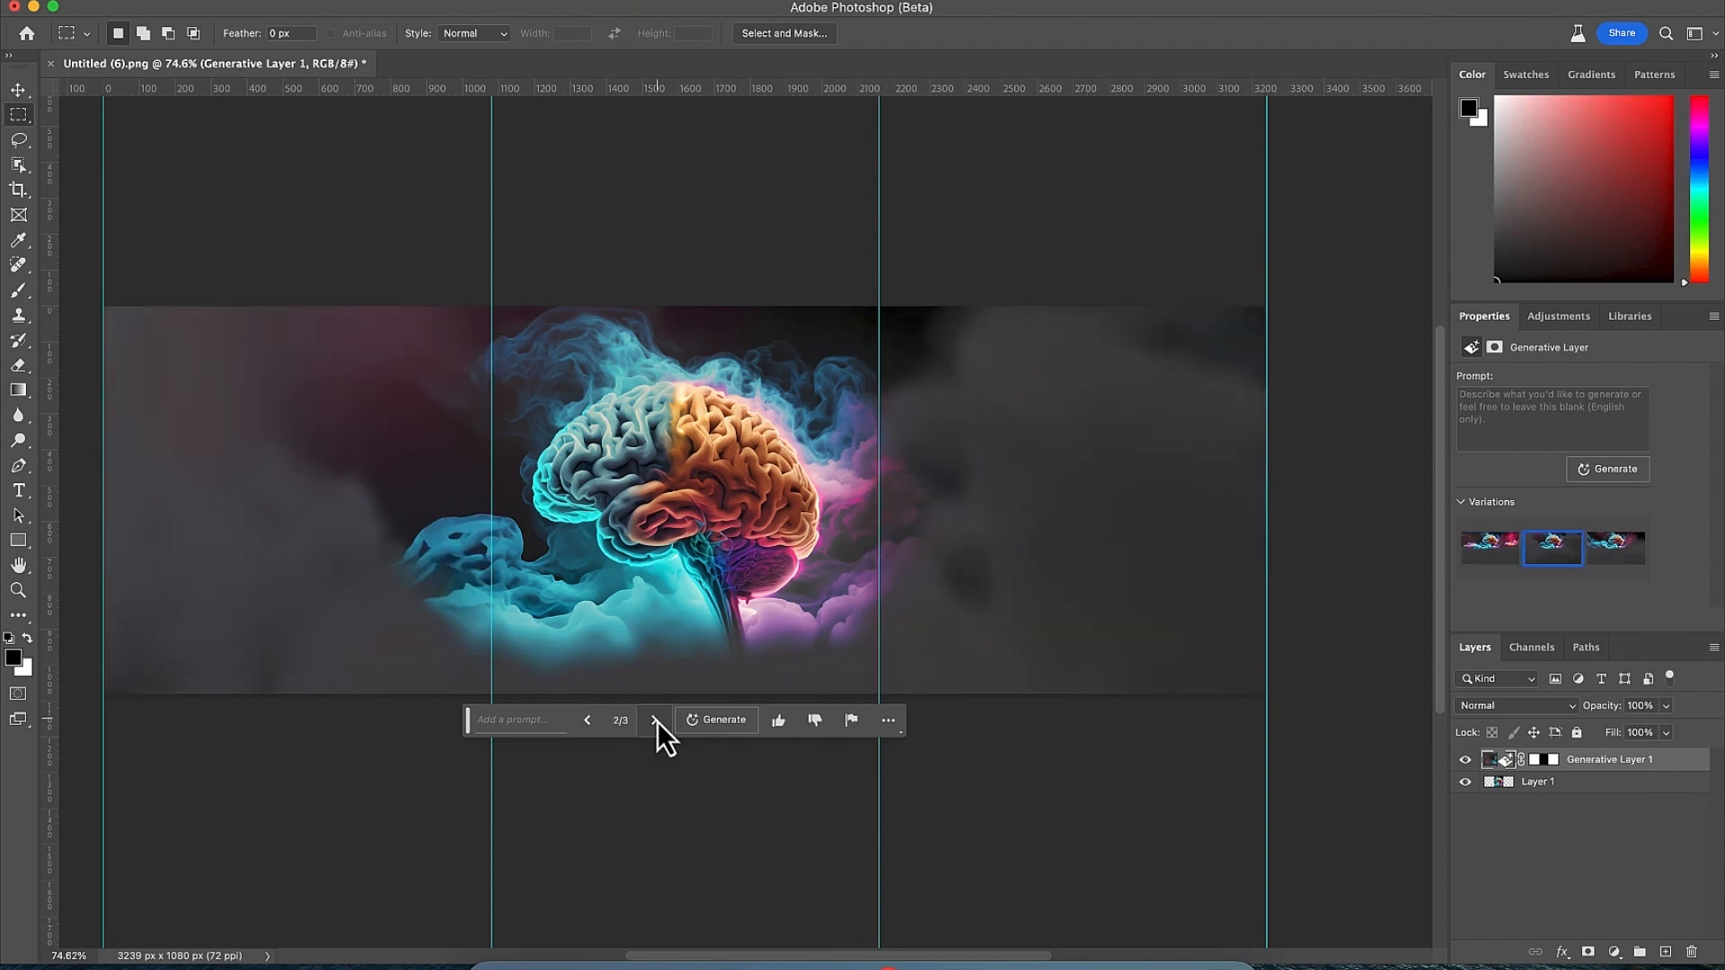
left_click(655, 719)
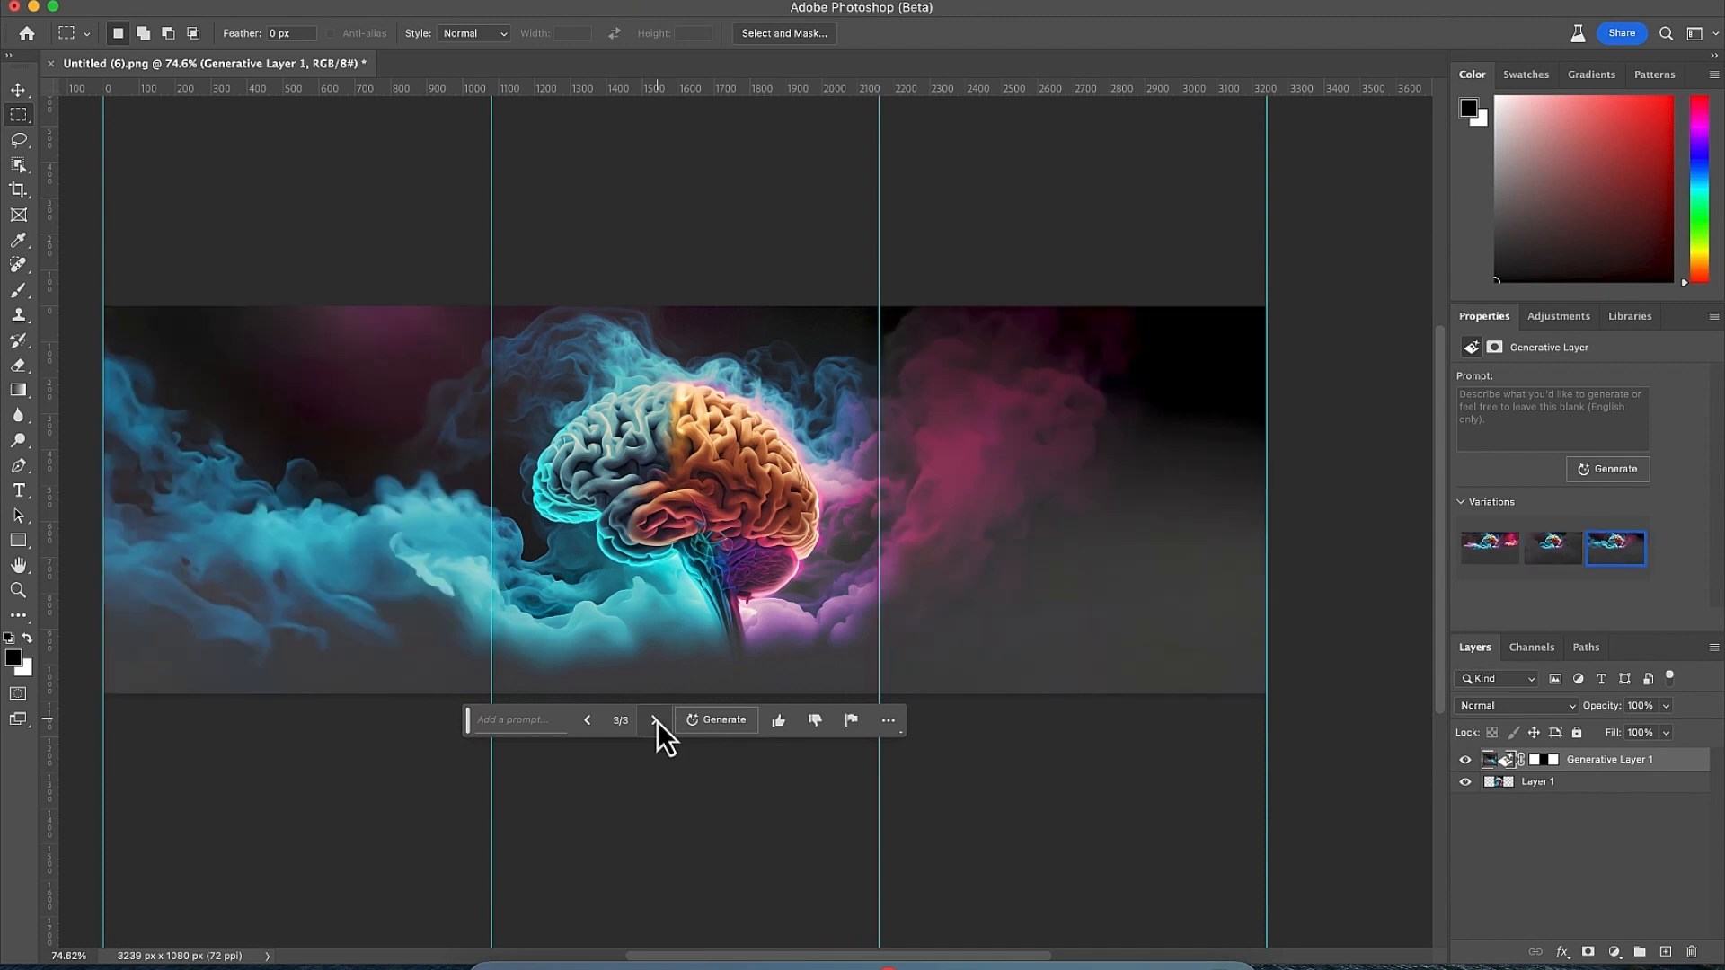
left_click(584, 722)
left_click(584, 722)
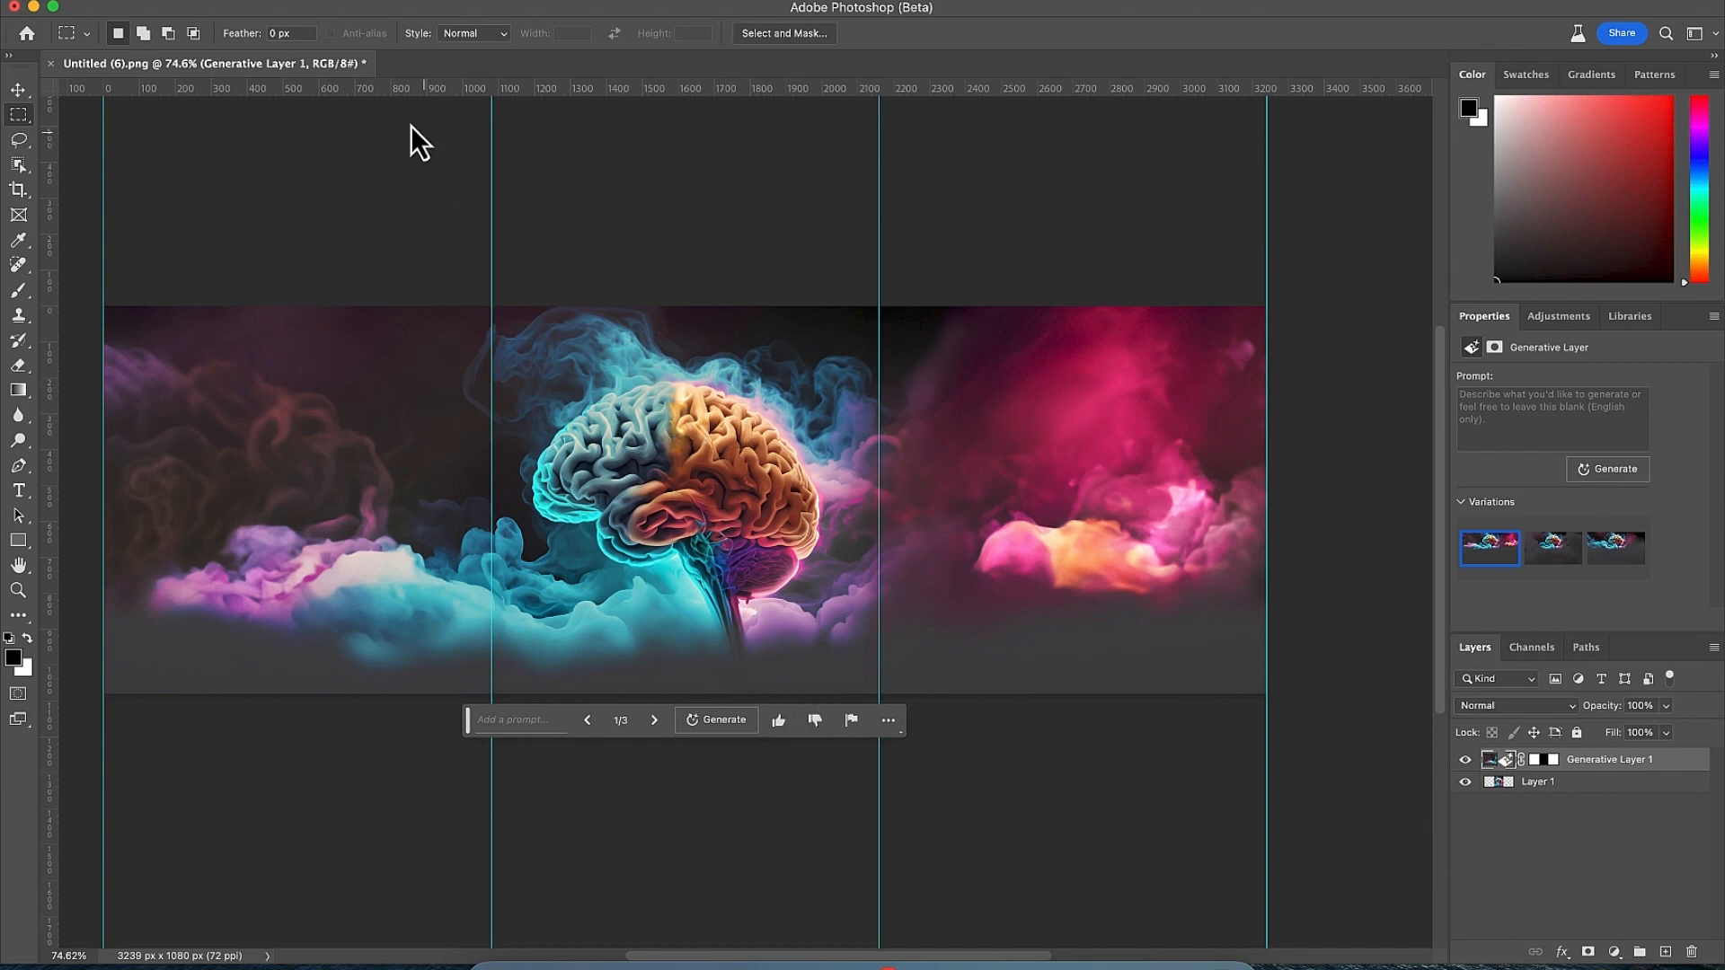
Slice the image along its column guides using the Slice tool's Slices From Guides option
left_click(19, 191)
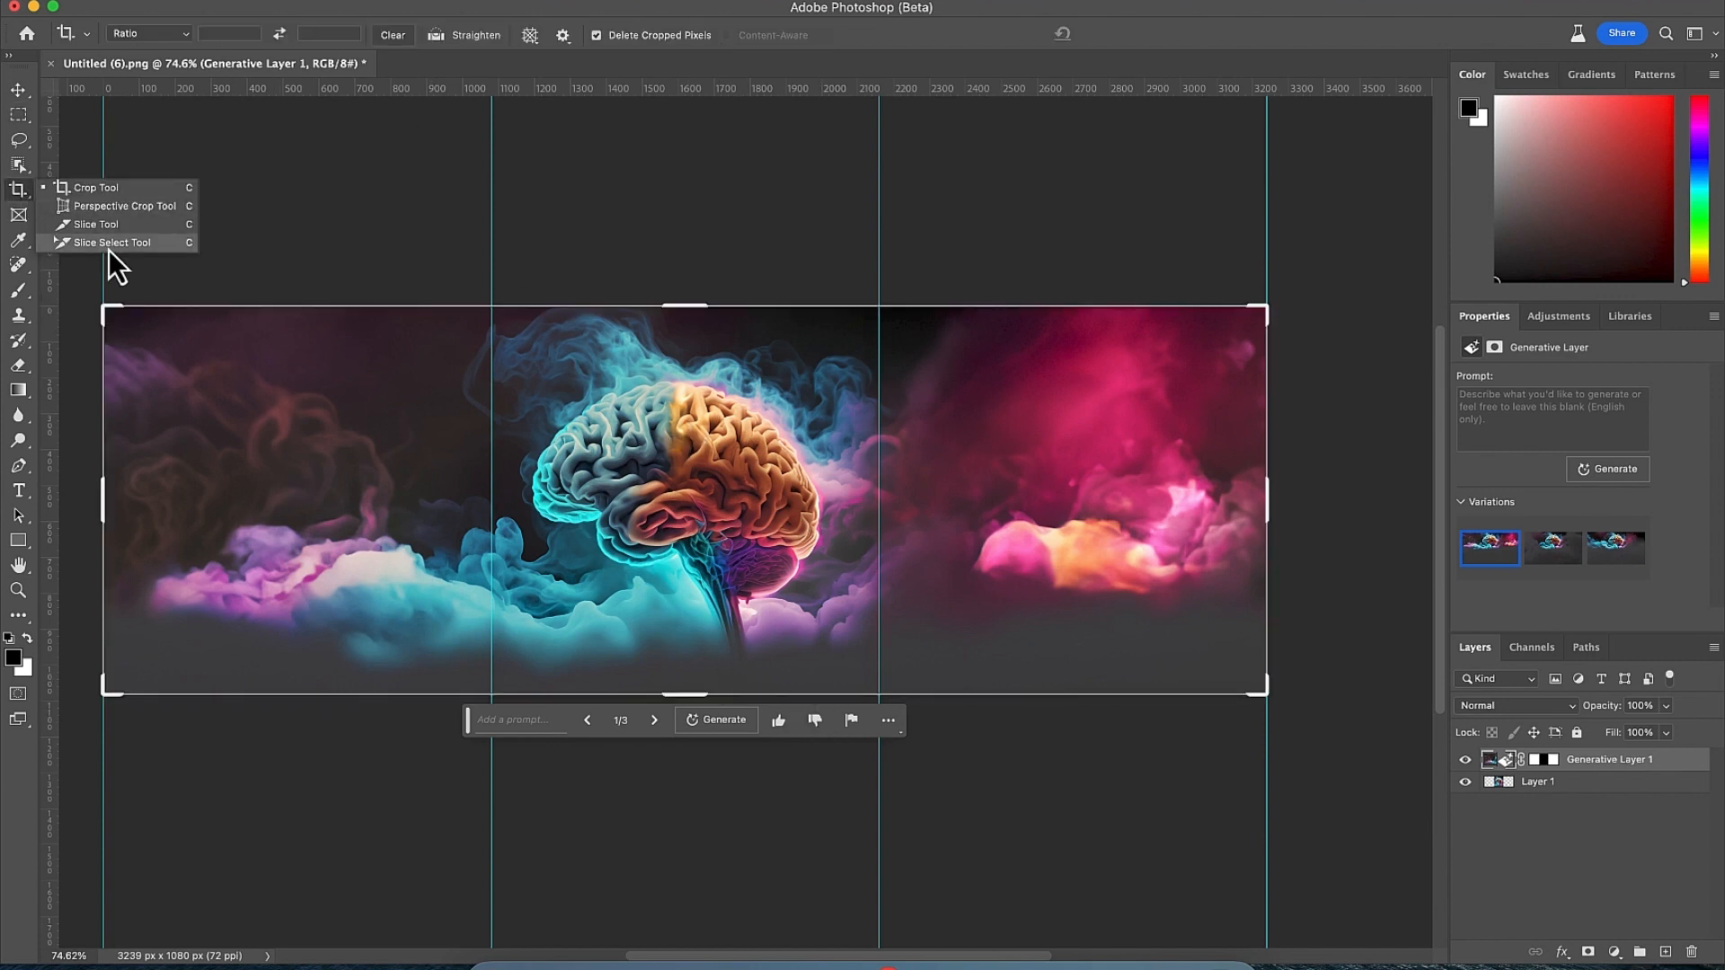
left_click(94, 224)
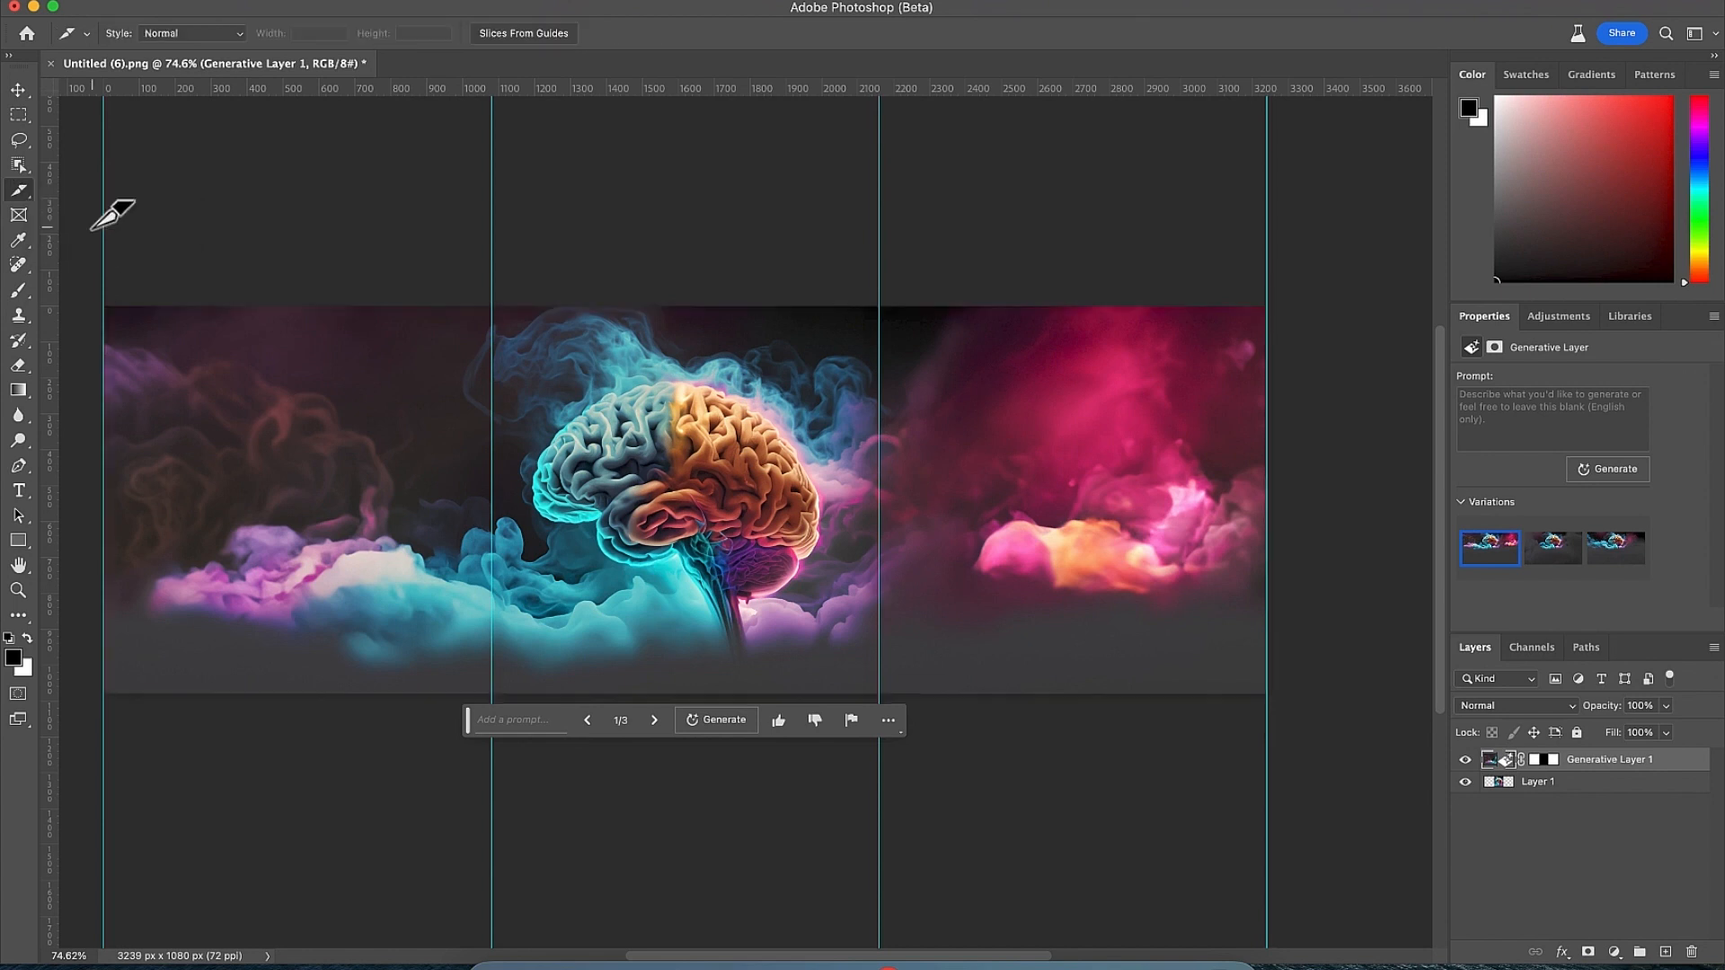
left_click(528, 34)
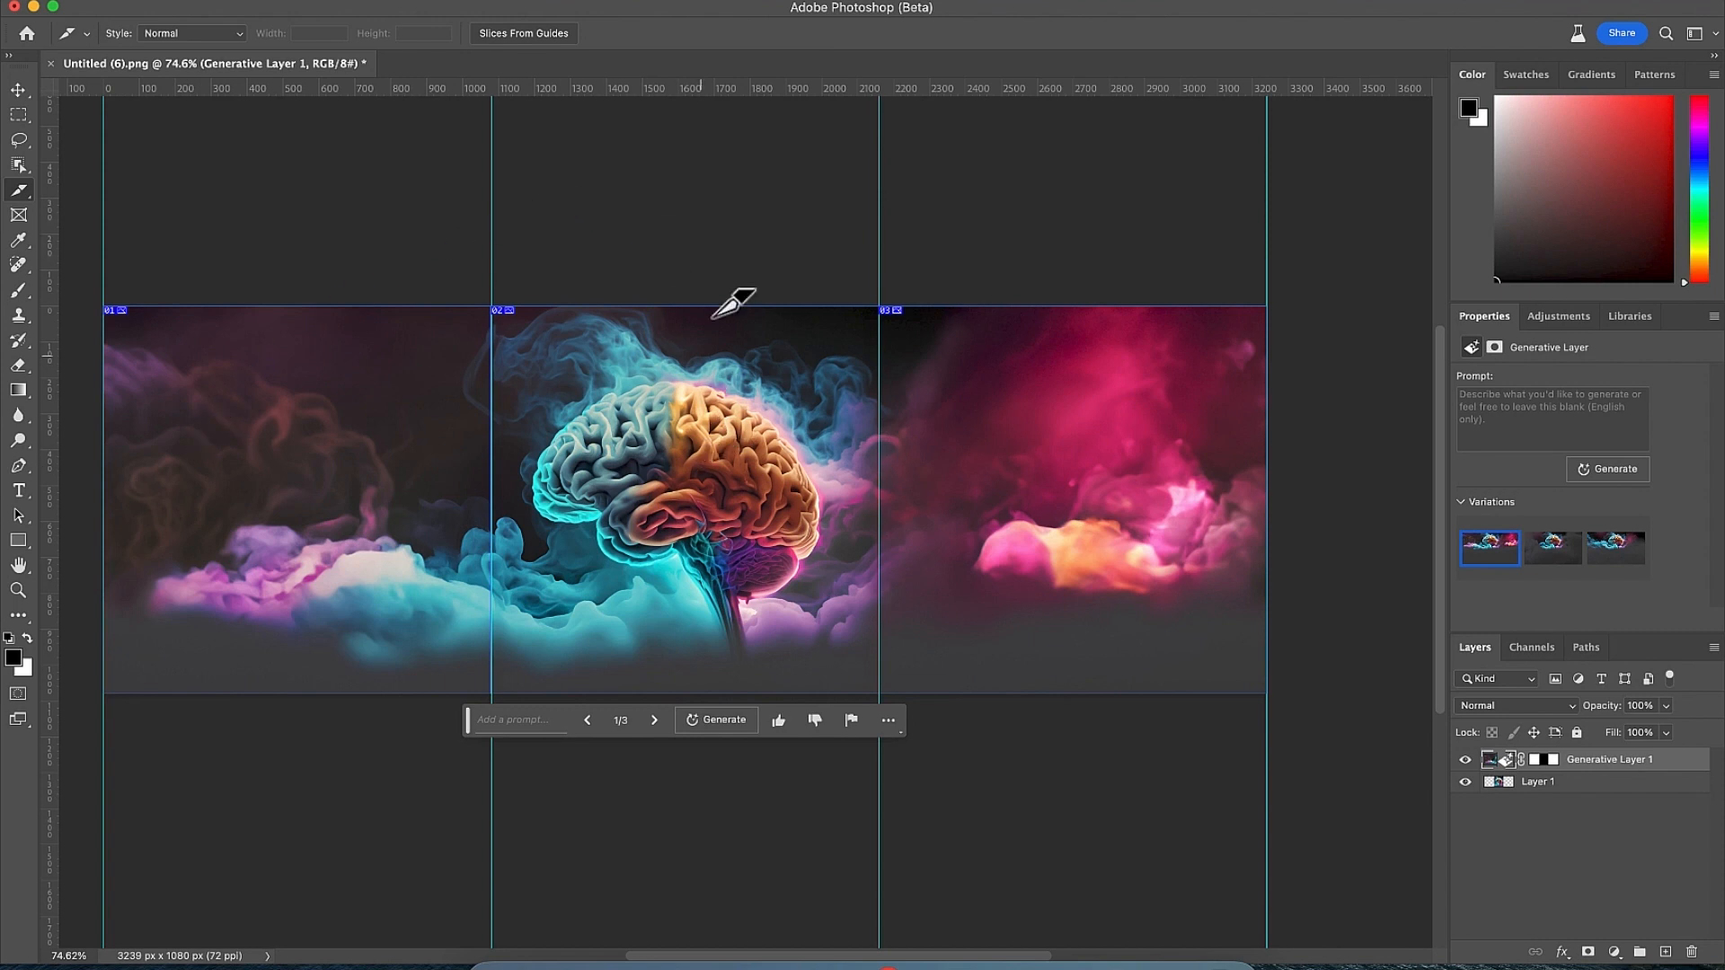
Open the sliced image in Save for Web (Legacy) and look over the slices across the whole optimized PNG-24 preview
left_click(201, 3)
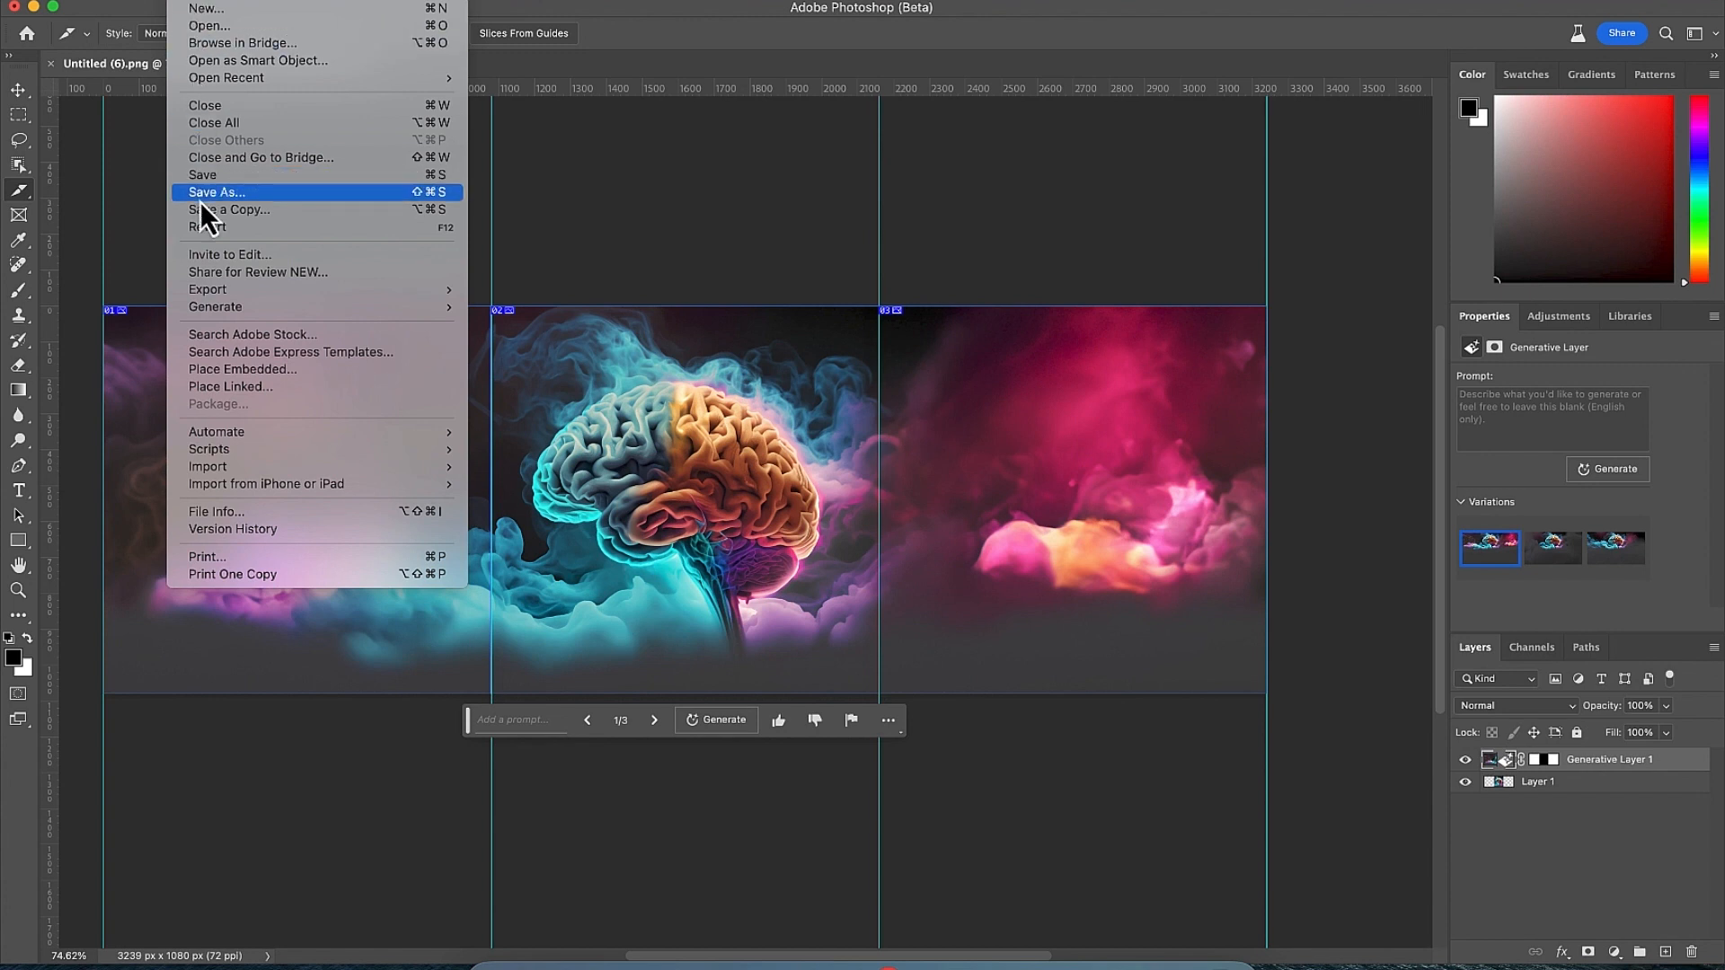
mouse_move(241, 291)
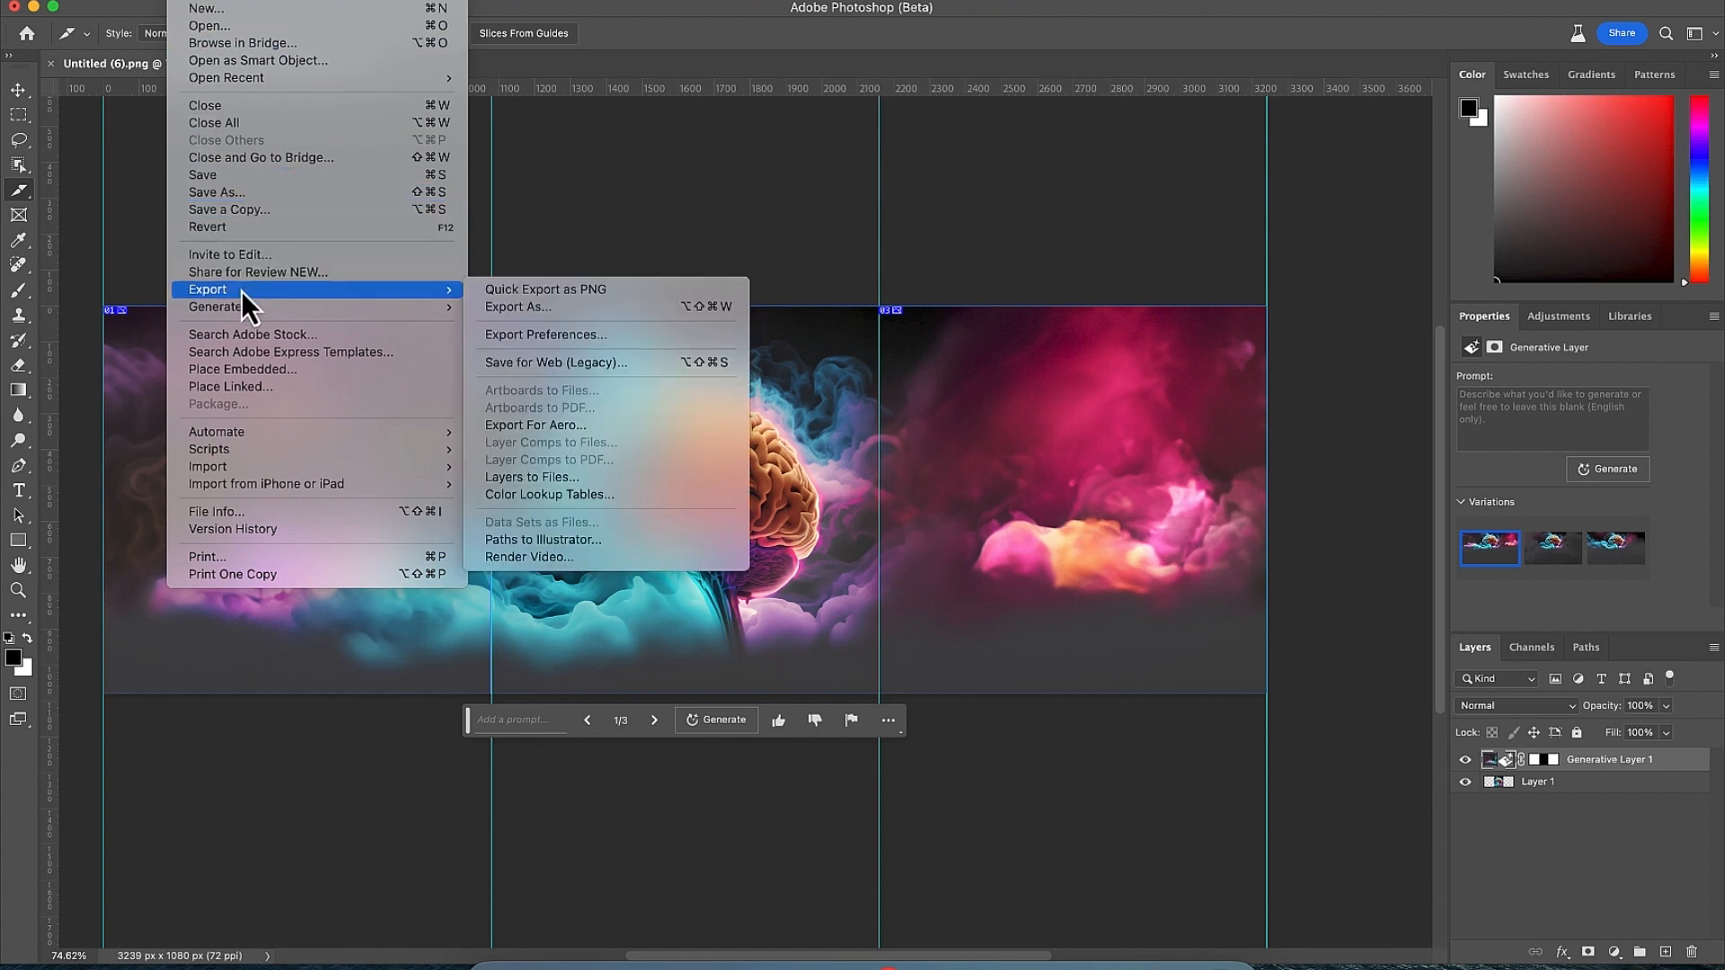
left_click(634, 368)
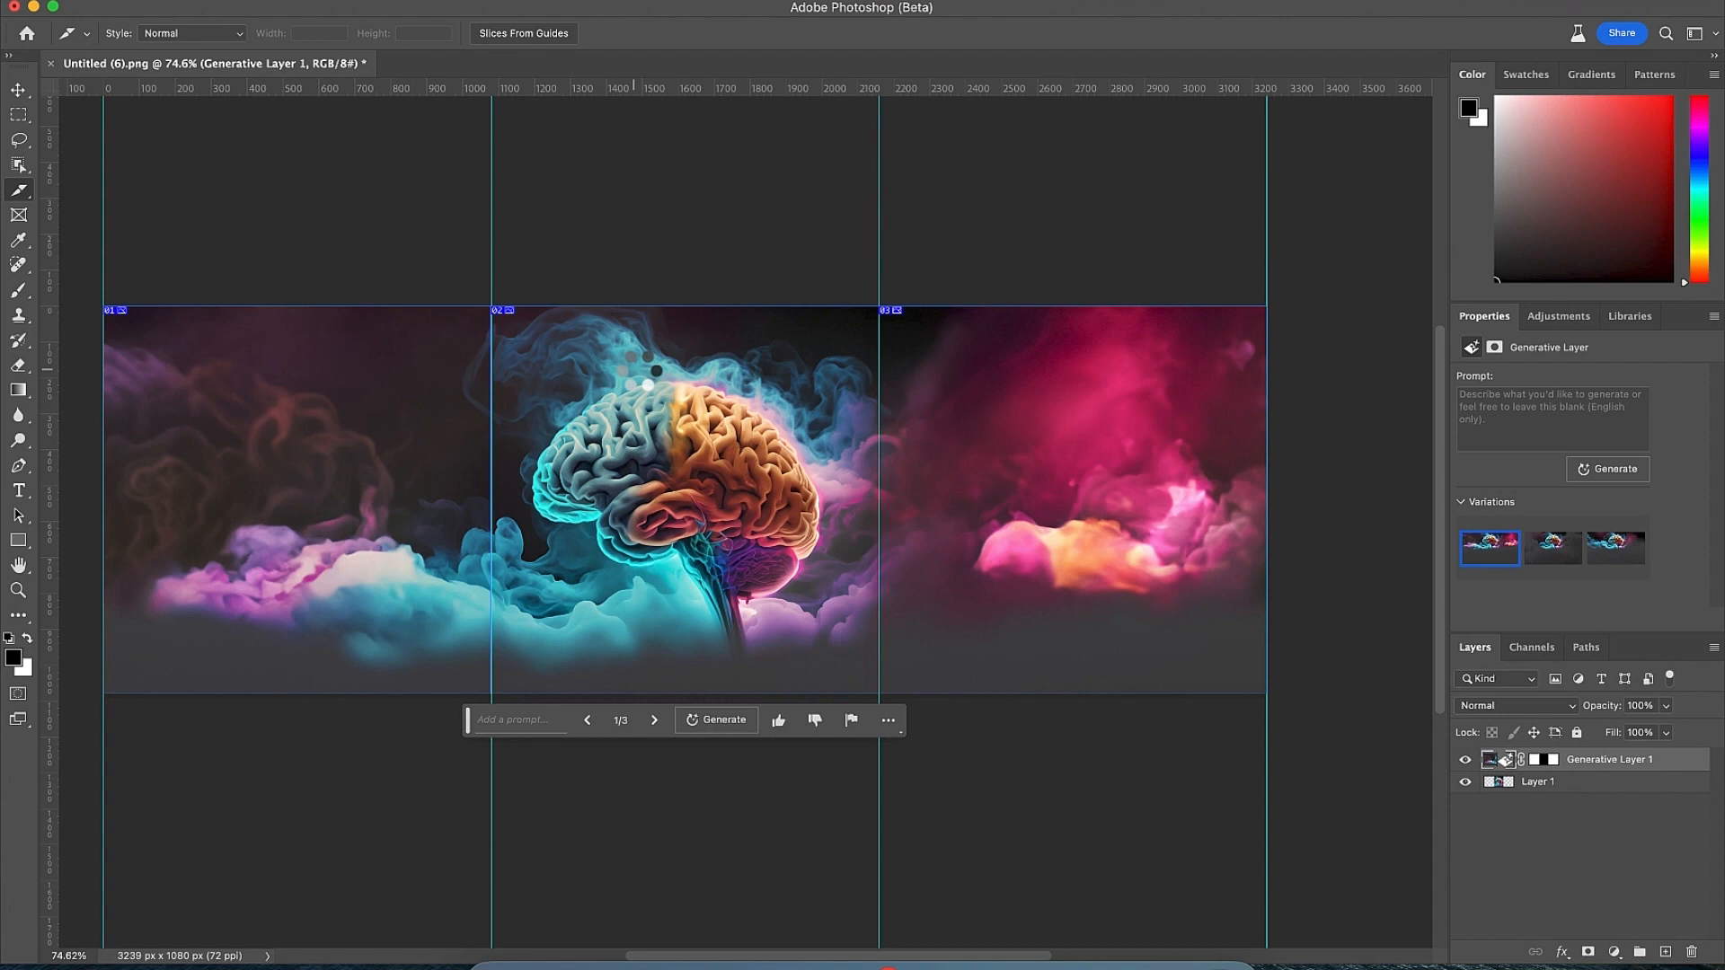
key("super+alt+shift+s")
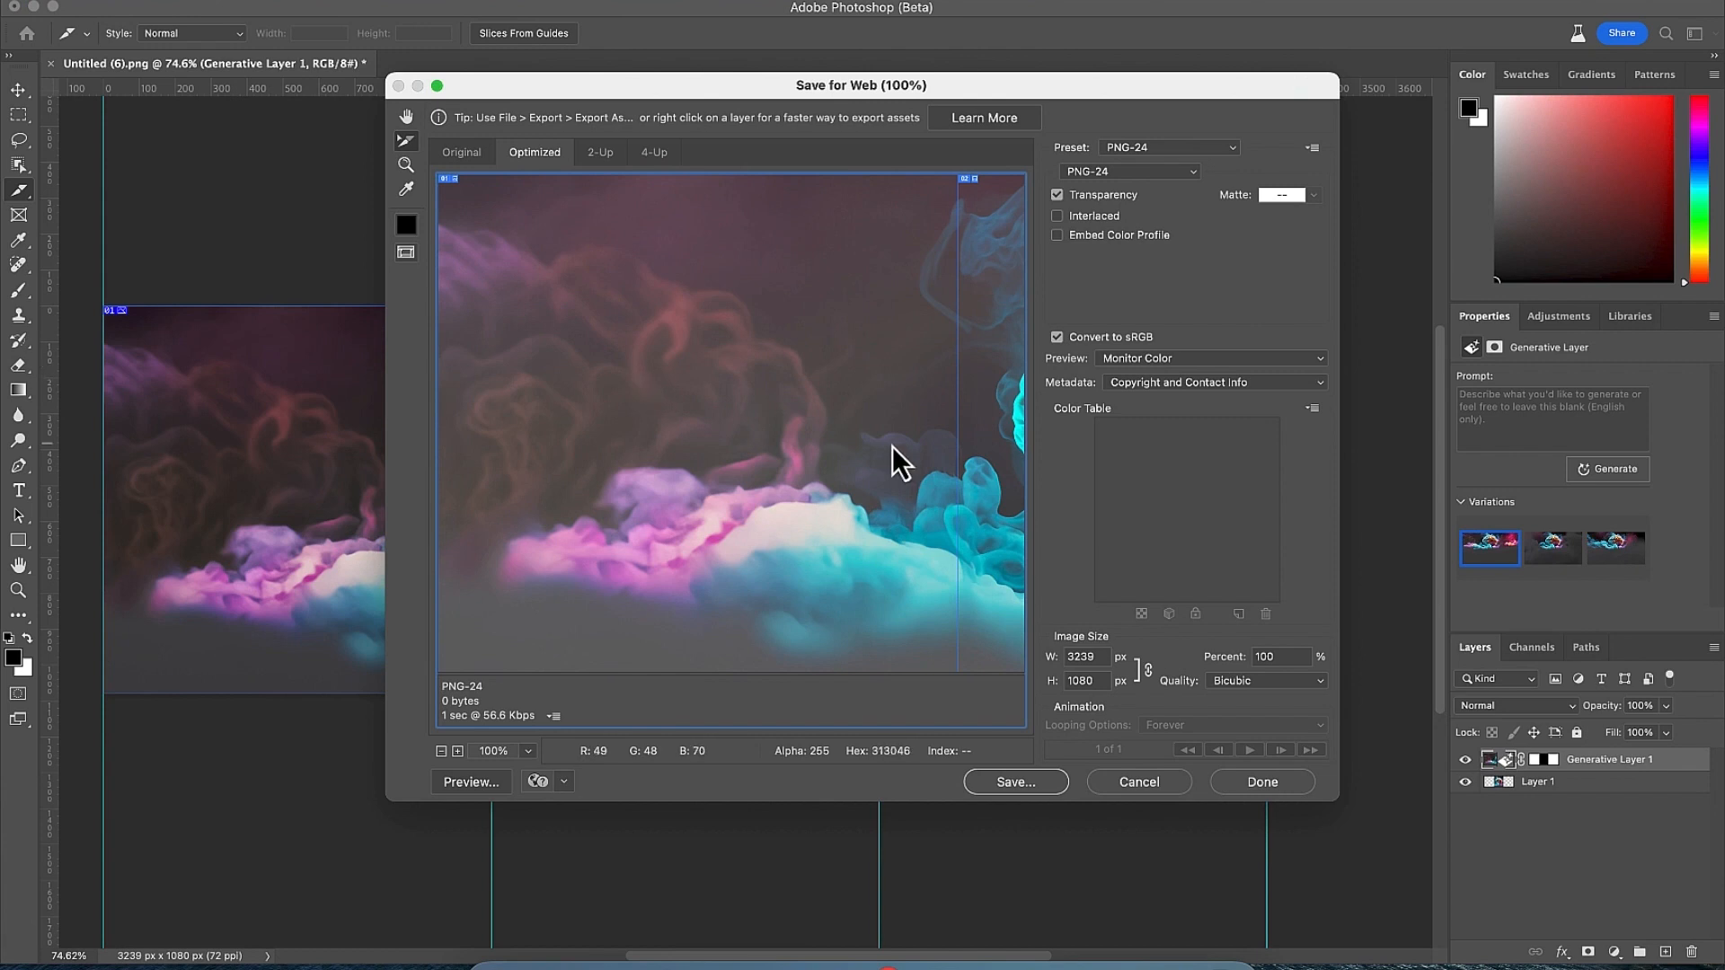
scroll(914, 445, "right", 10)
scroll(914, 445, "left", 10)
scroll(914, 444, "right", 10)
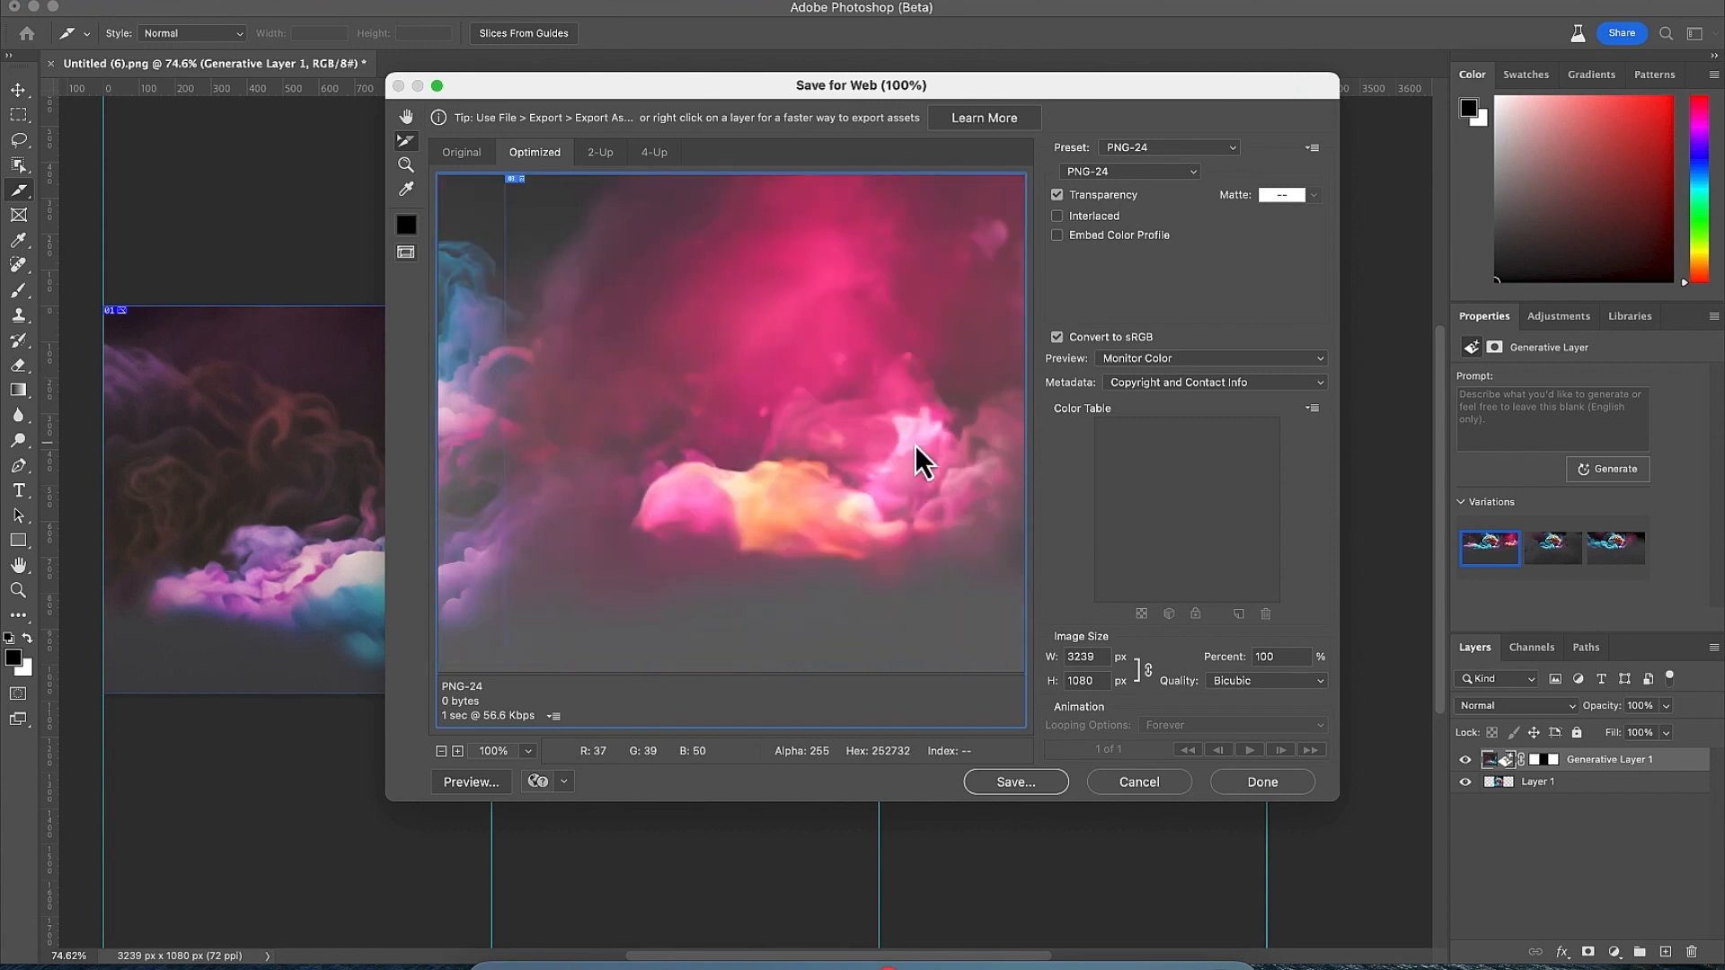
scroll(914, 444, "left", 10)
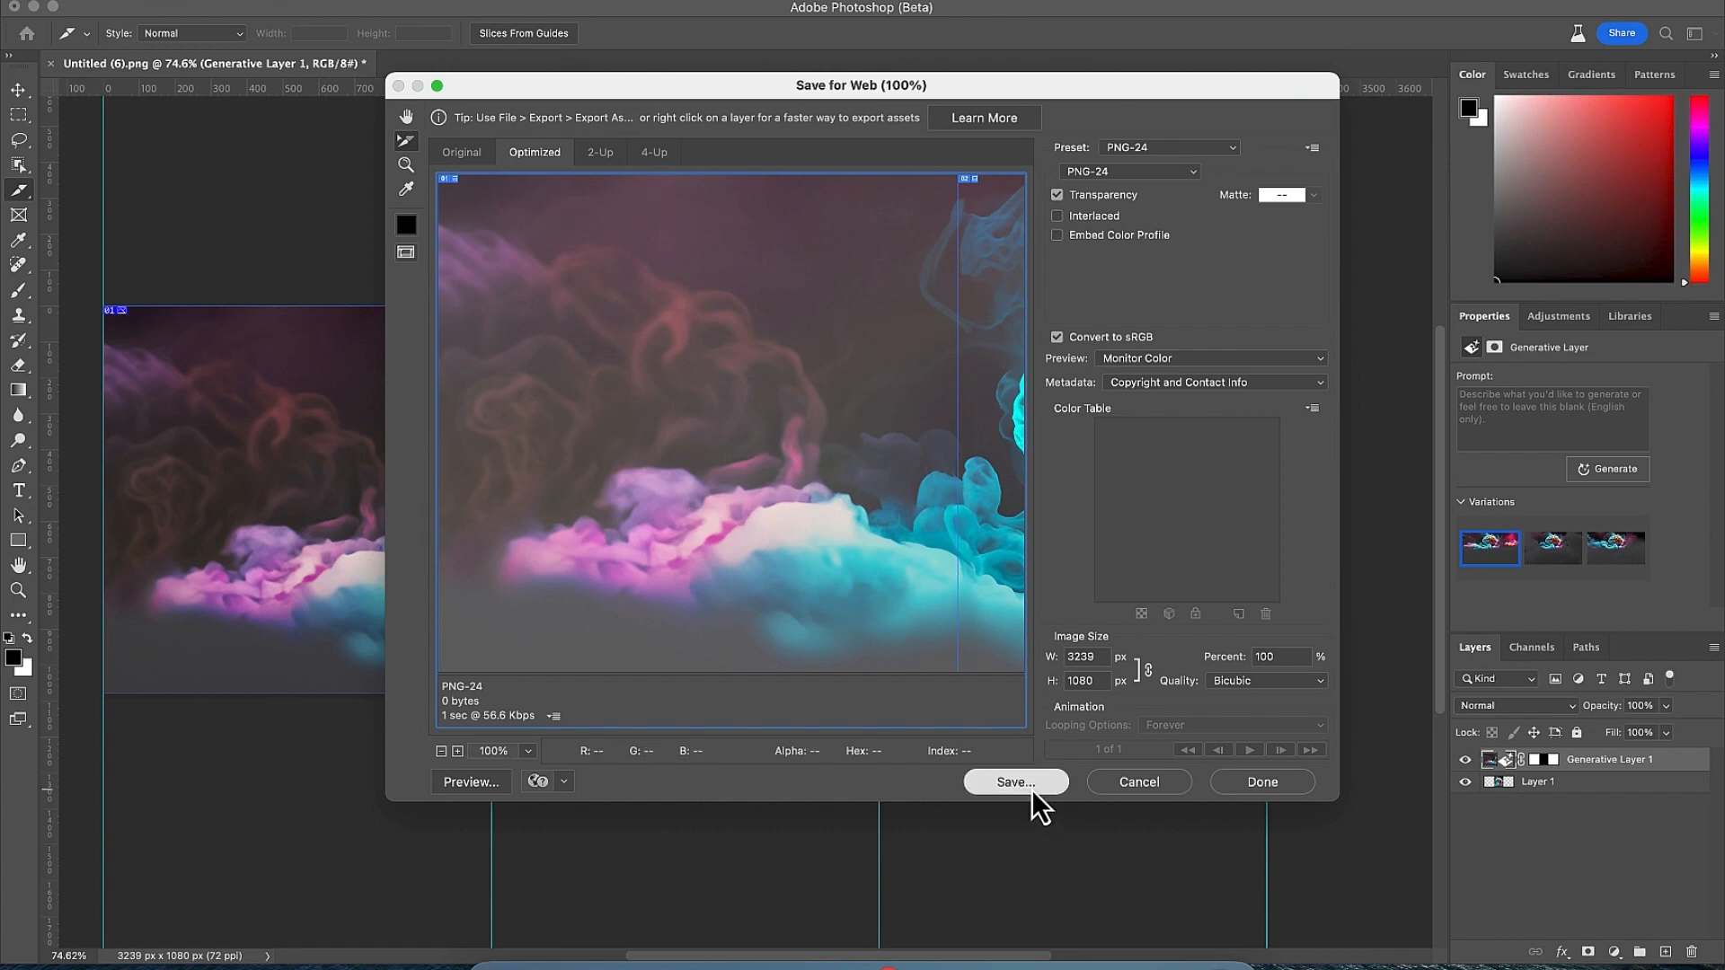
Save all slices as images only in the Downloads folder under the file name Untitled-(6).png
left_click(1032, 787)
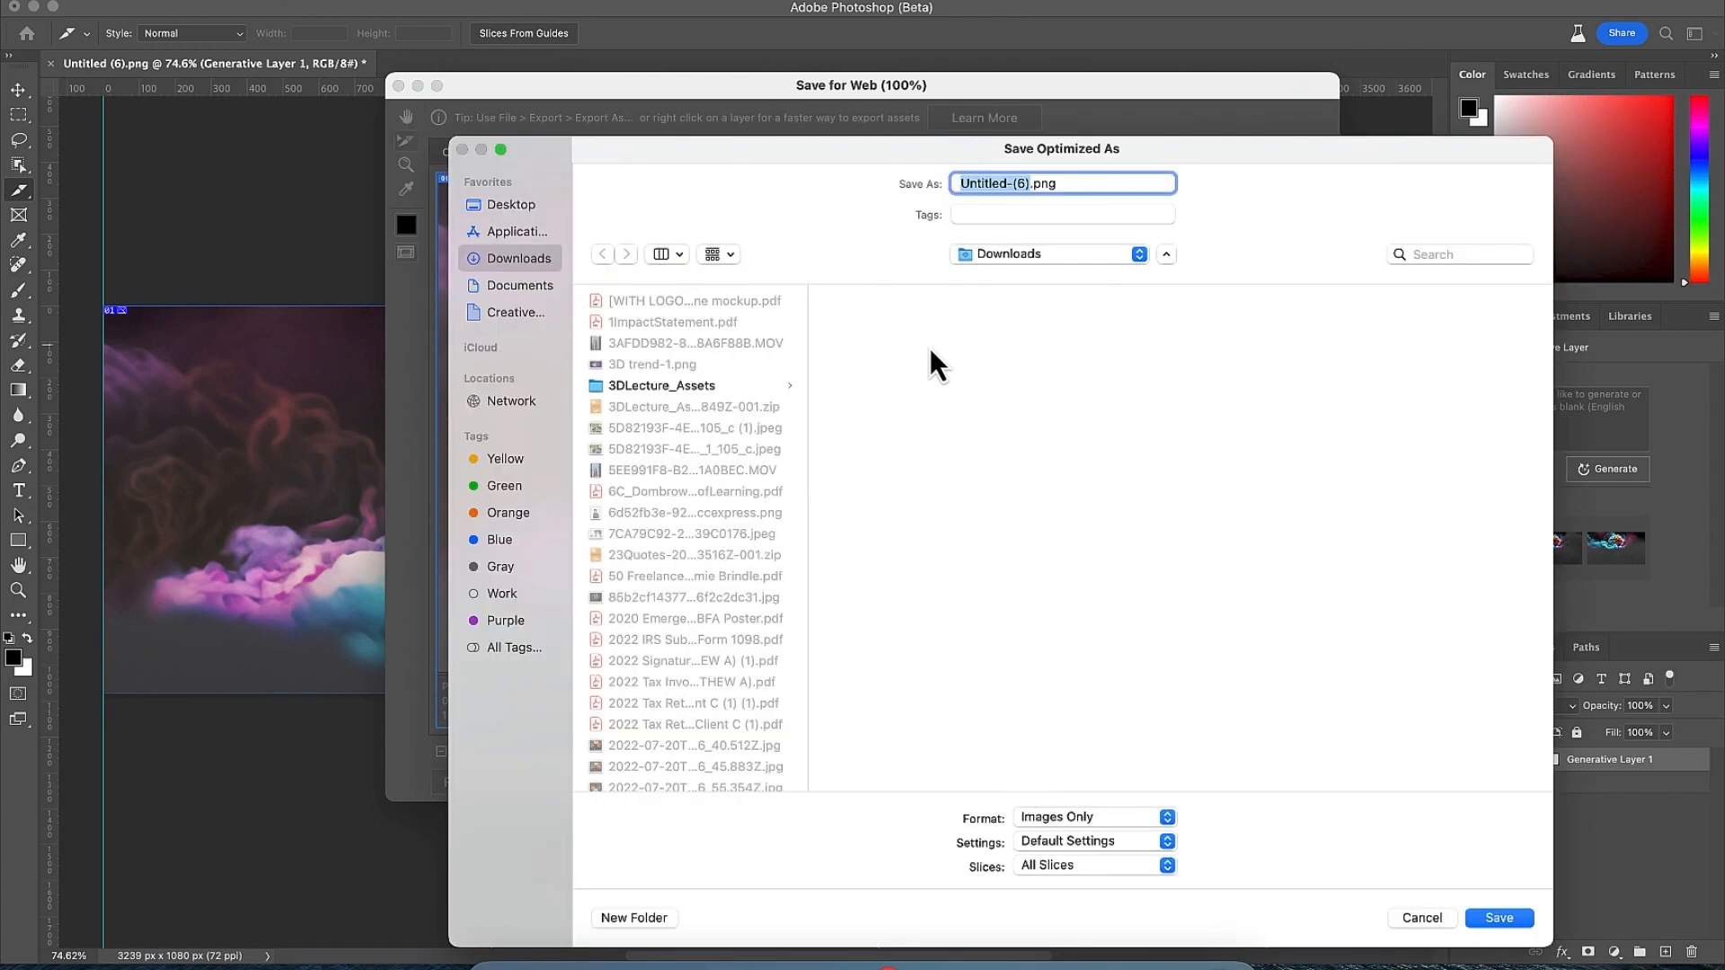
left_click(1051, 876)
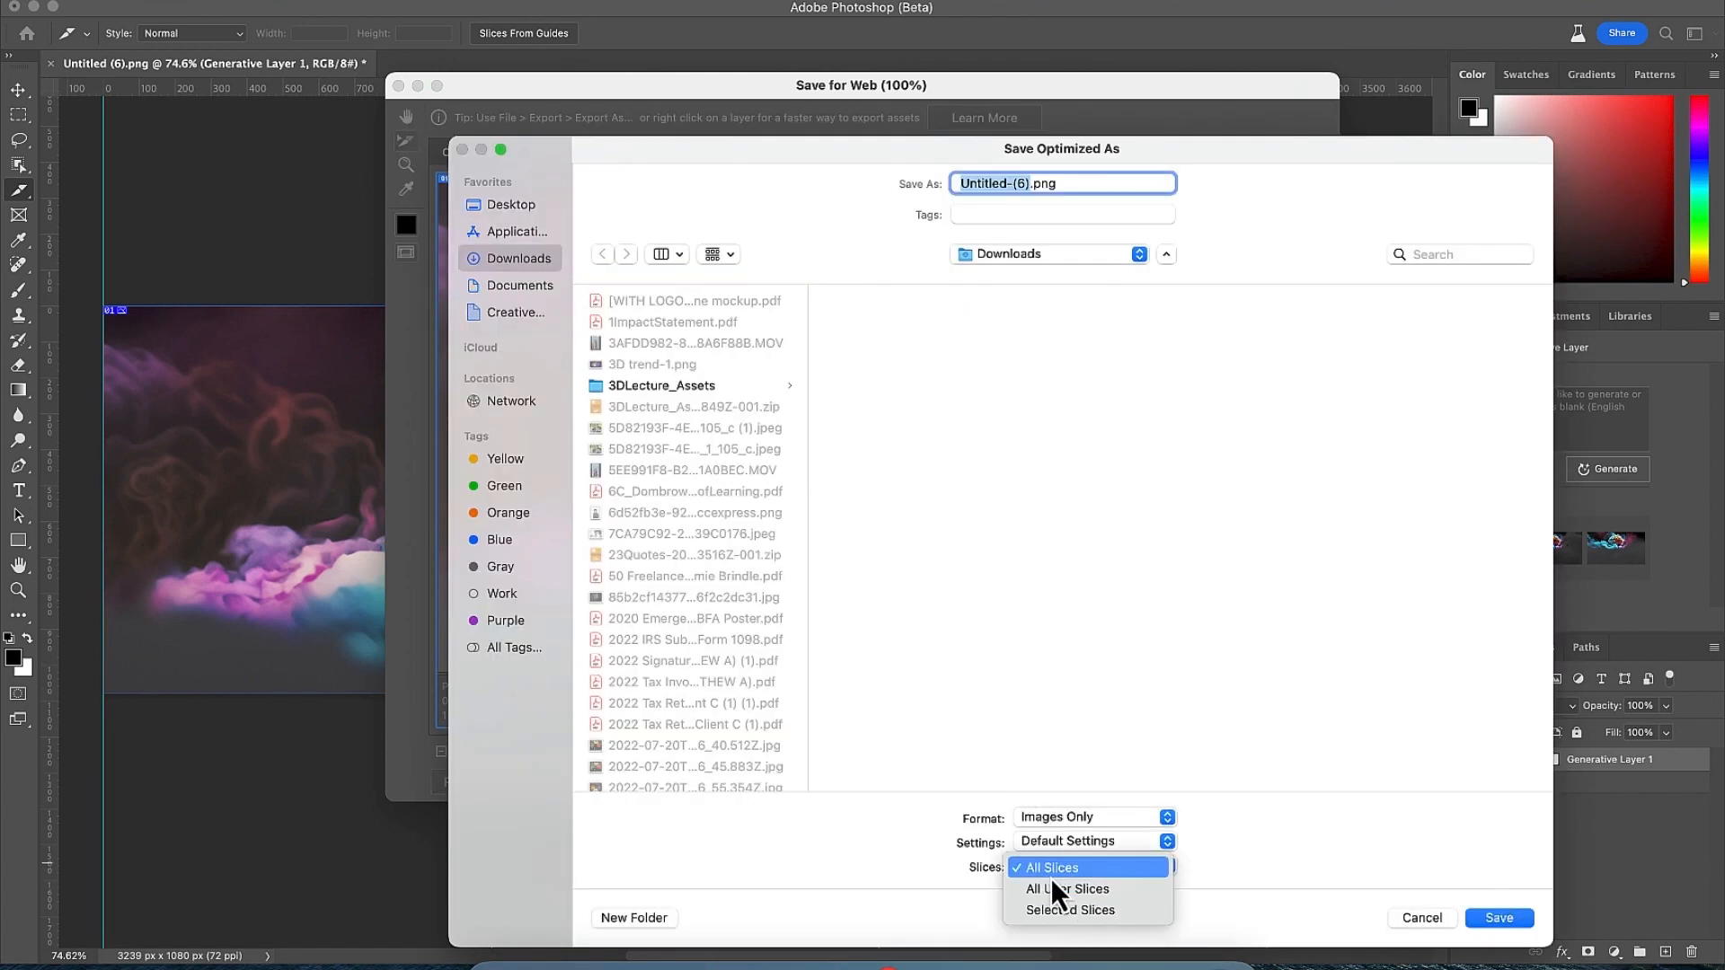
left_click(1498, 919)
left_click(1498, 917)
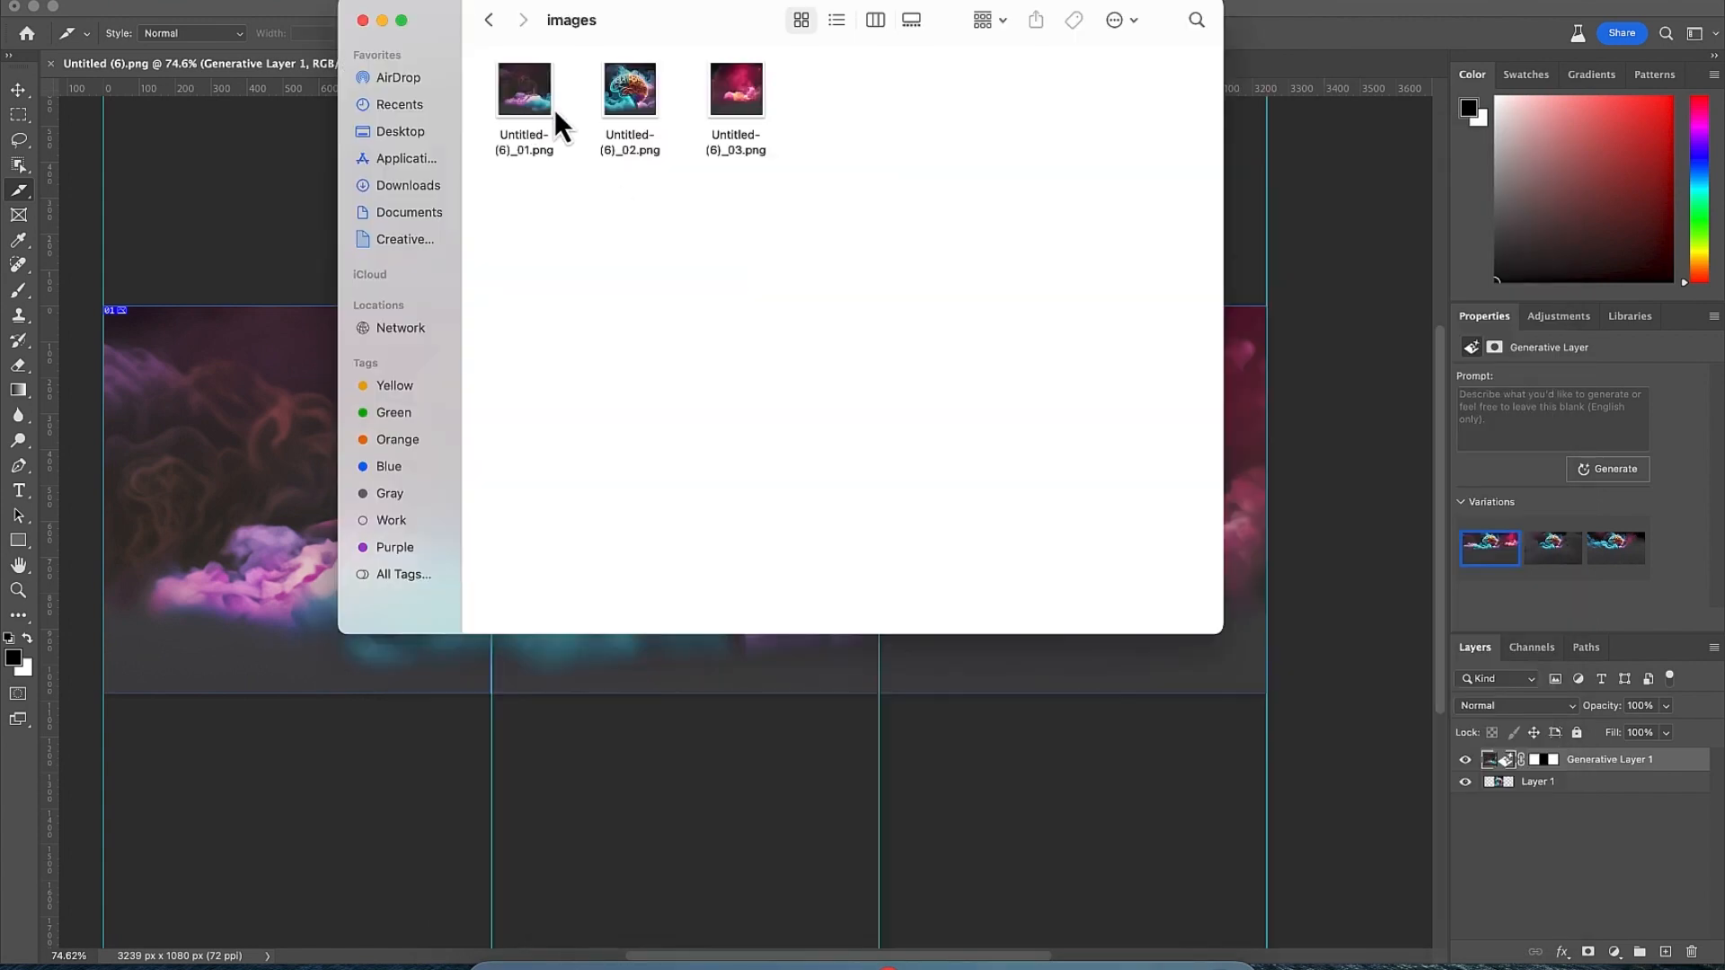
Switch to Finder and preview the exported slice files in the images folder one after another
key("space")
key("Right")
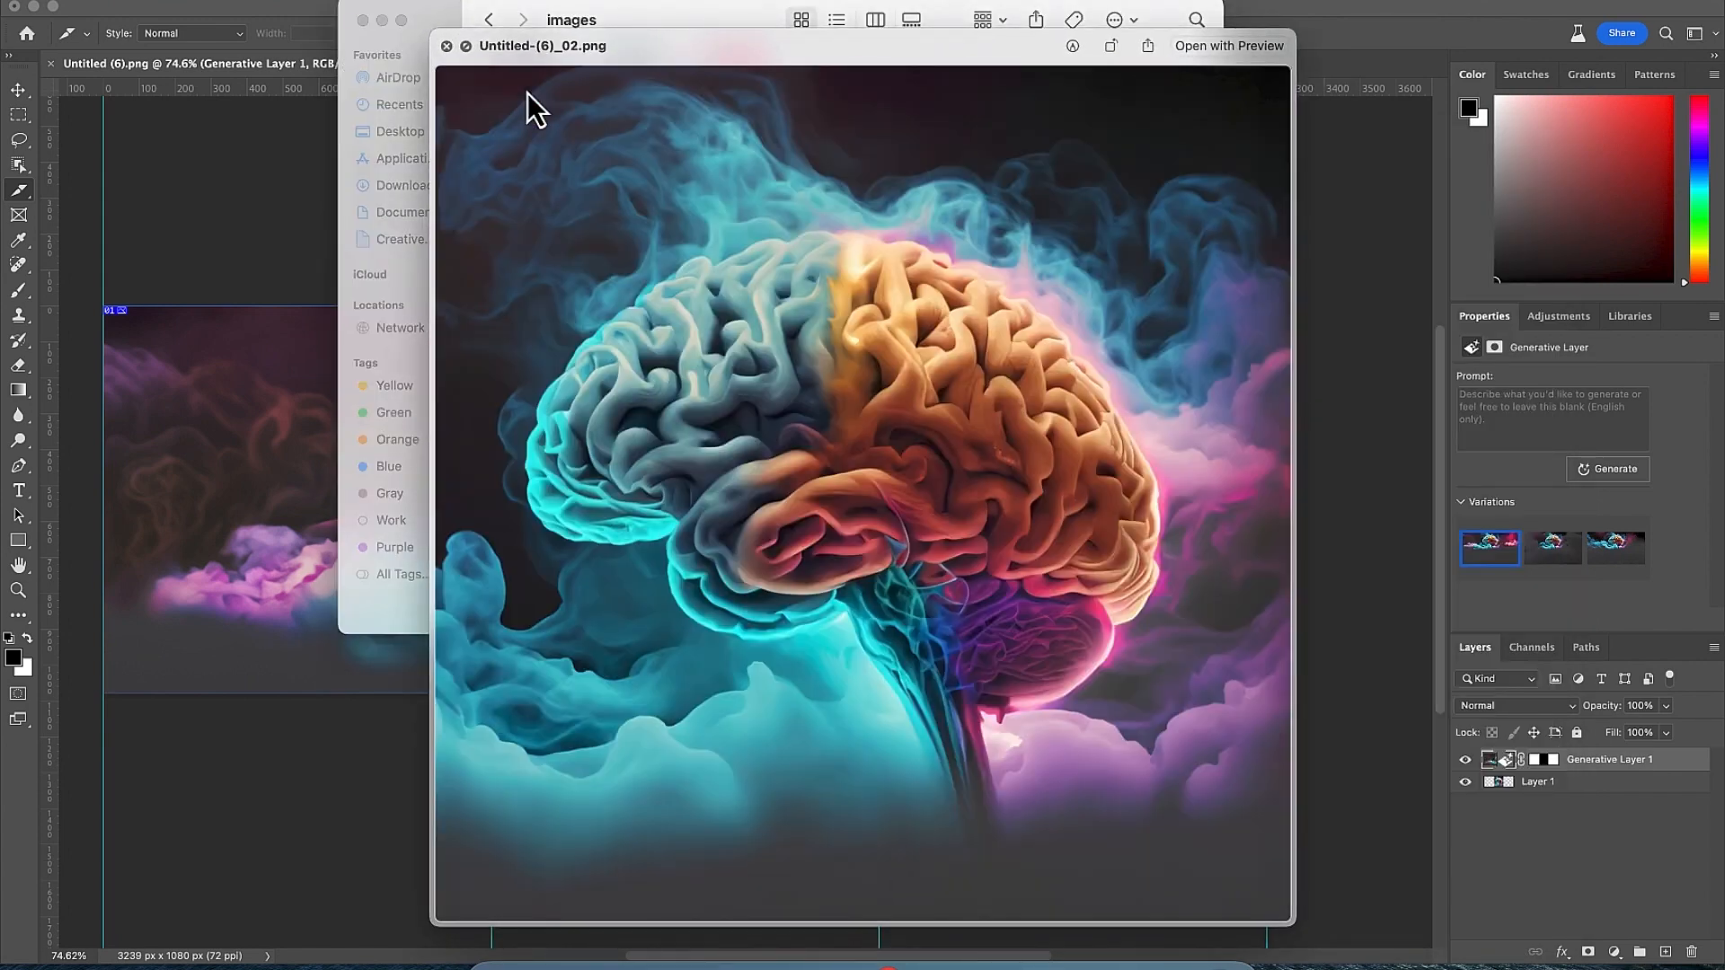
key("Right")
key("space")
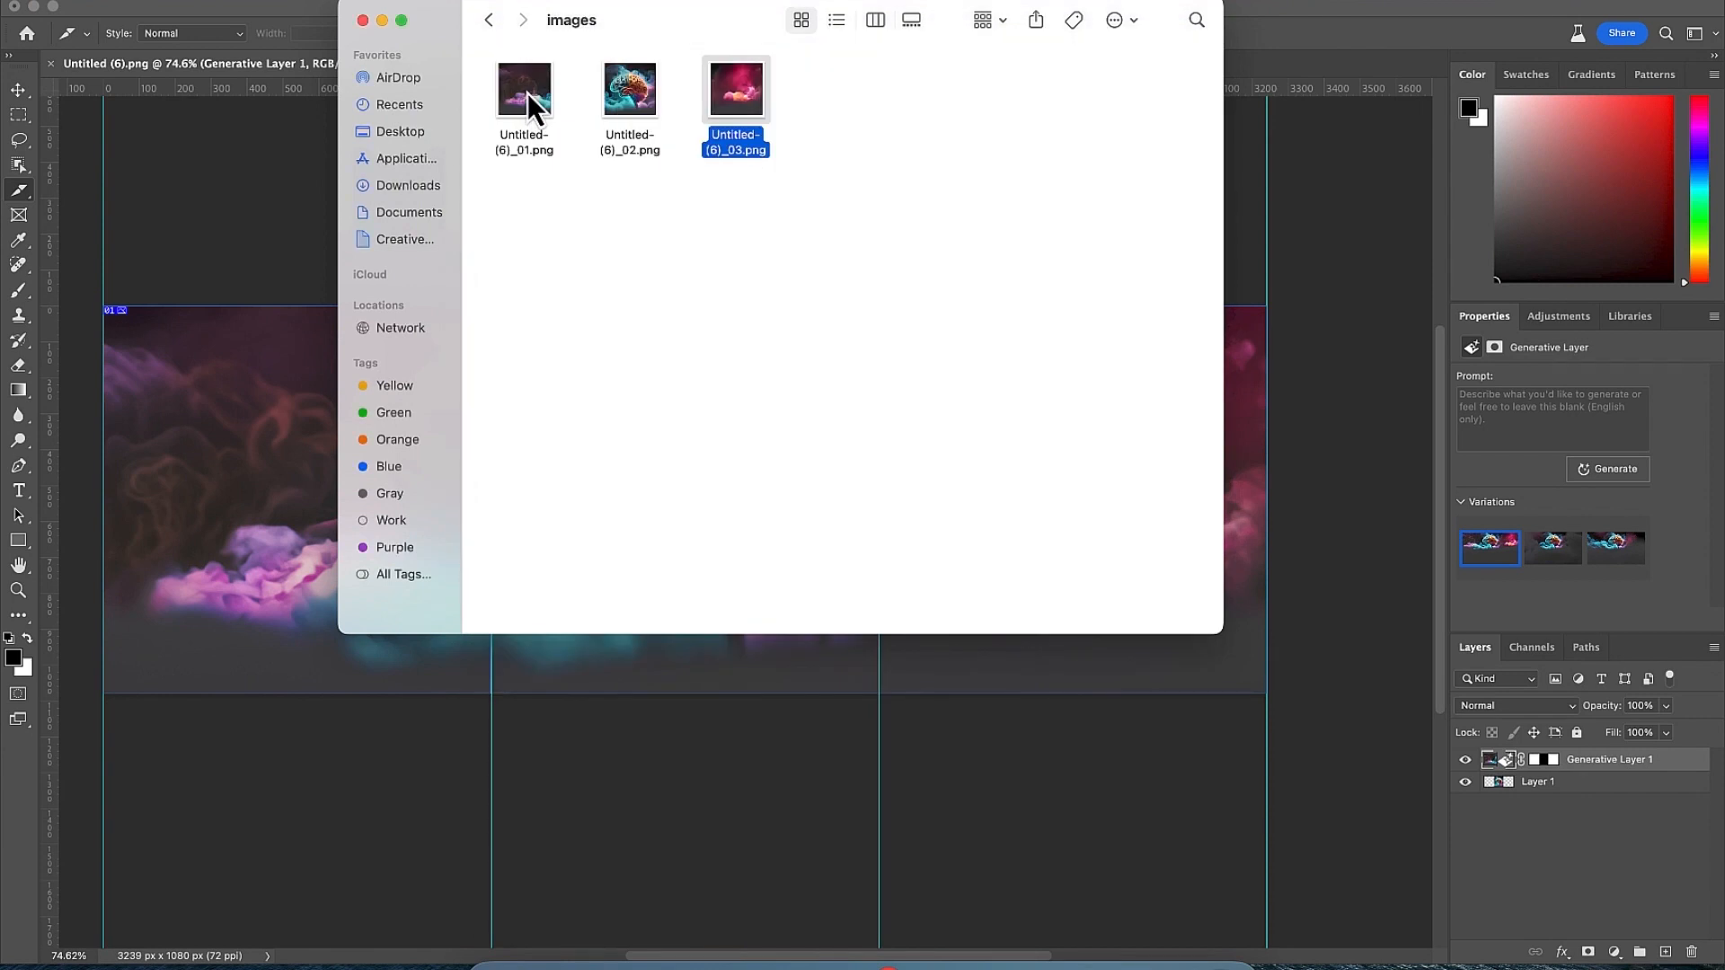